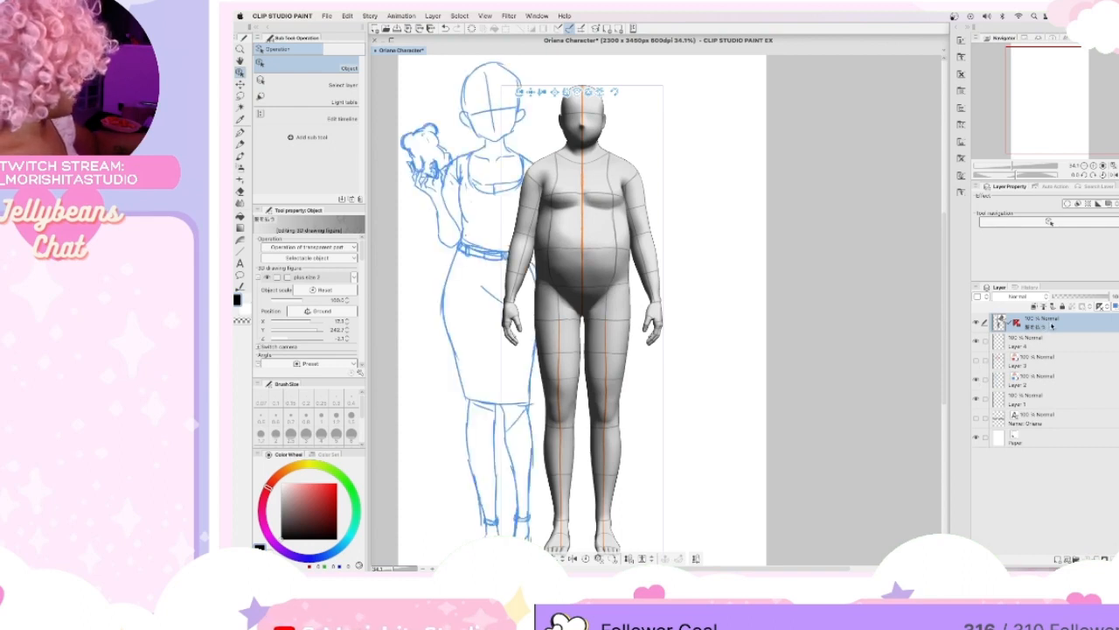
# Move the 3D figure layer below Layer 2 and fit the figure over the blue character sketch, checking the overlap before reselecting its layer.
pyautogui.moveTo(1039, 378); pyautogui.dragTo(1030, 390)
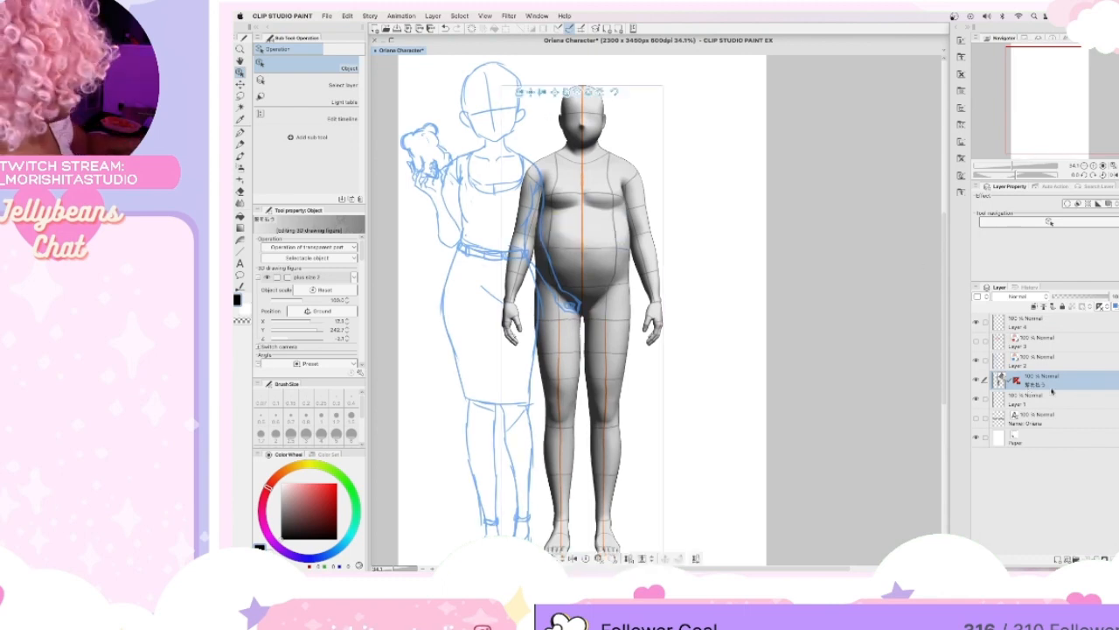
pyautogui.moveTo(531, 91)
pyautogui.mouseDown()
pyautogui.moveTo(473, 105)
pyautogui.moveTo(440, 86)
pyautogui.mouseUp()
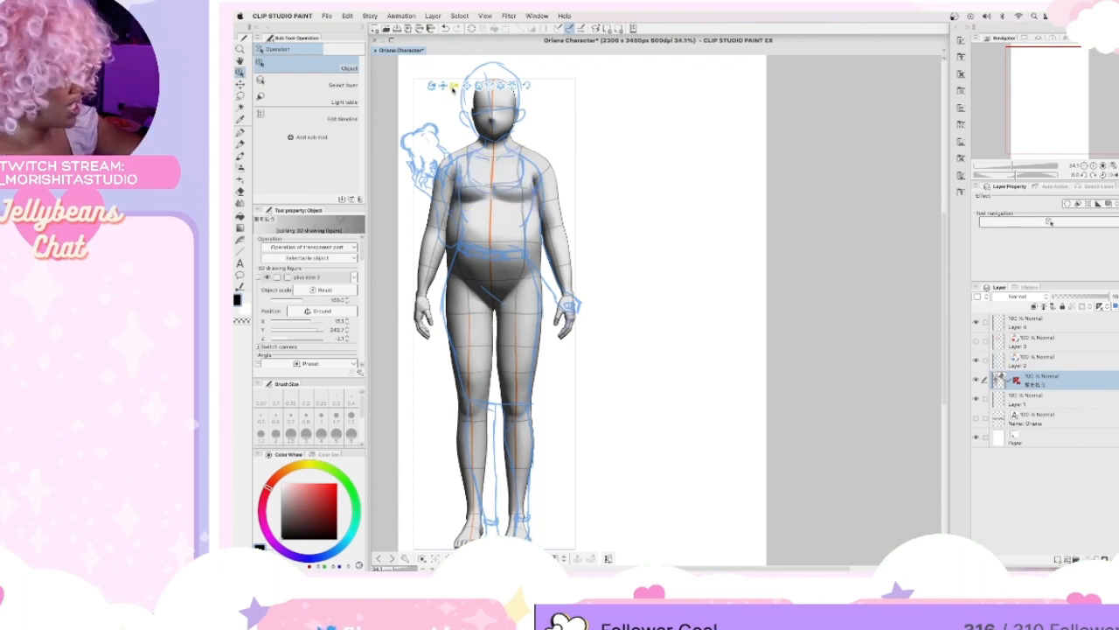
pyautogui.moveTo(453, 84); pyautogui.dragTo(448, 87)
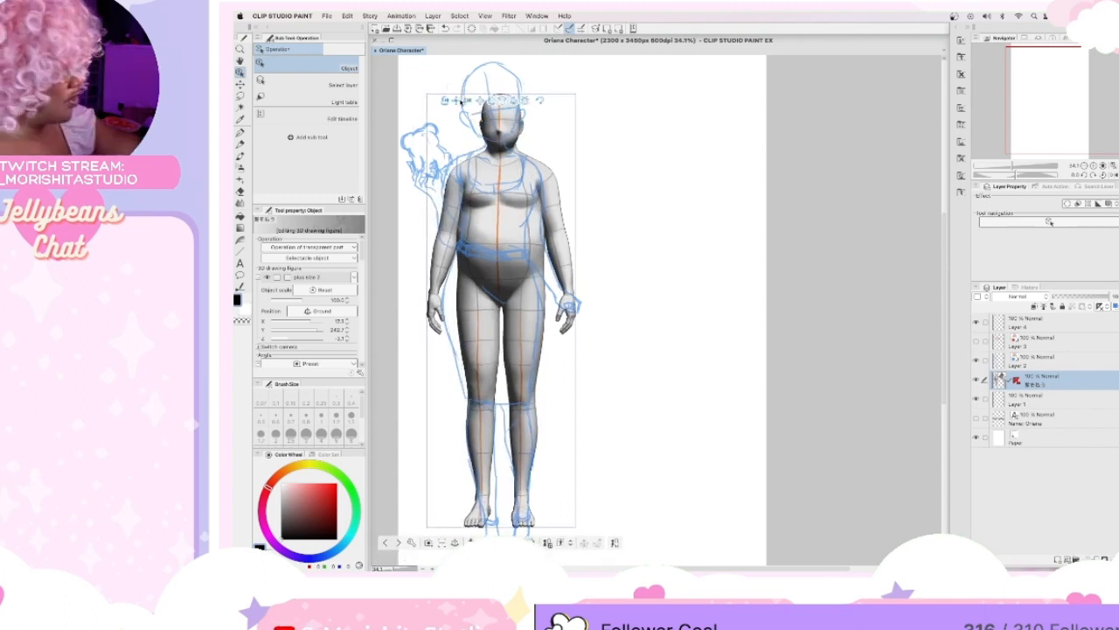
pyautogui.moveTo(454, 98); pyautogui.dragTo(447, 87)
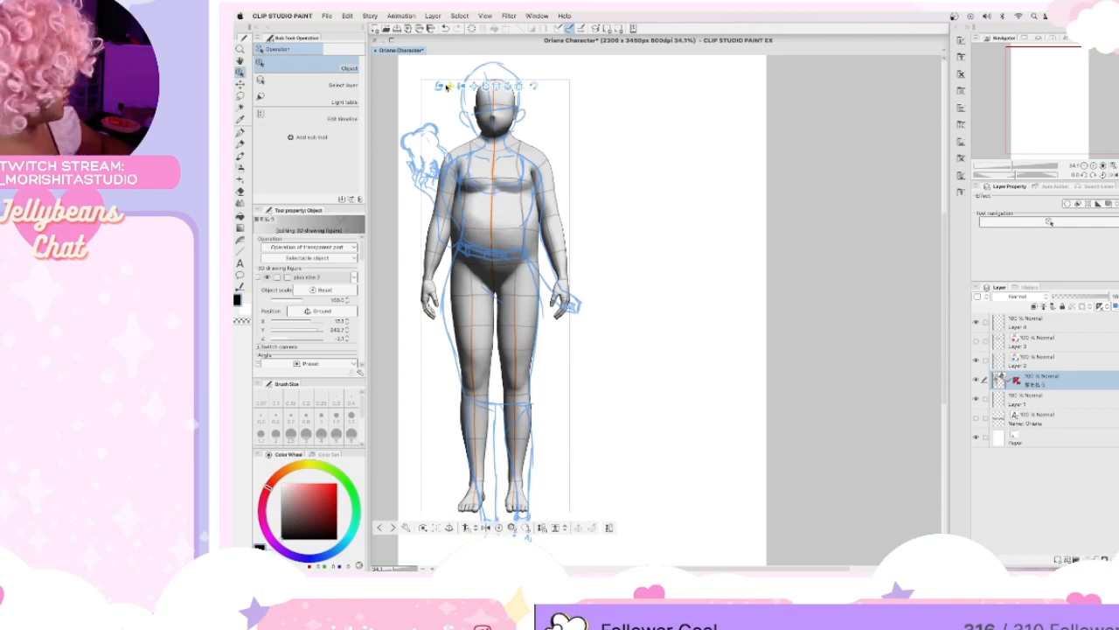
pyautogui.click(977, 380)
pyautogui.click(976, 381)
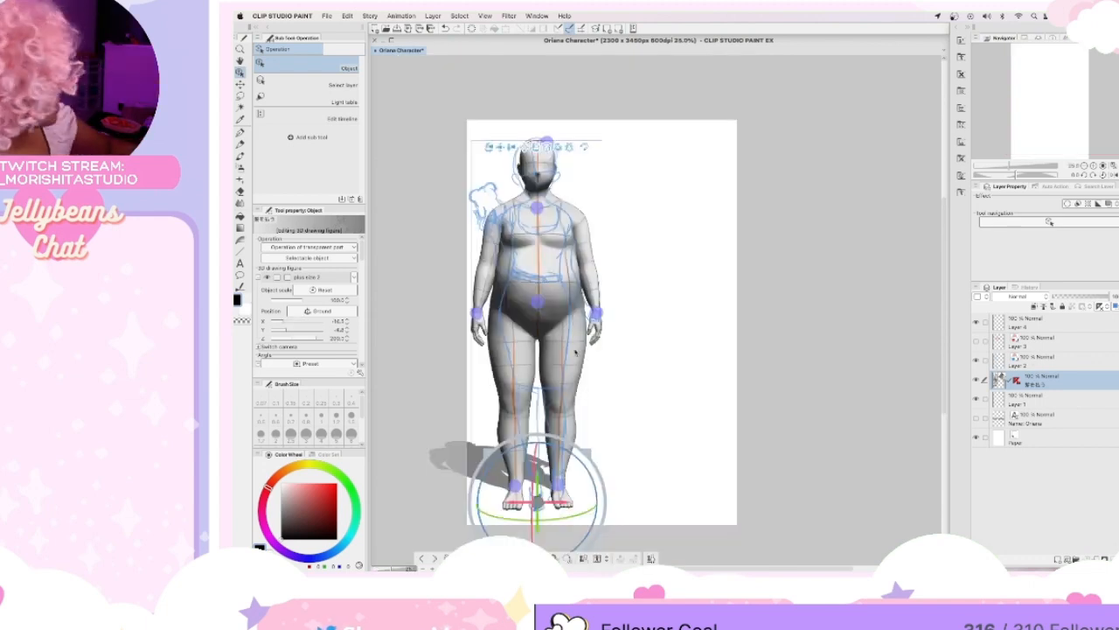
pyautogui.click(580, 329)
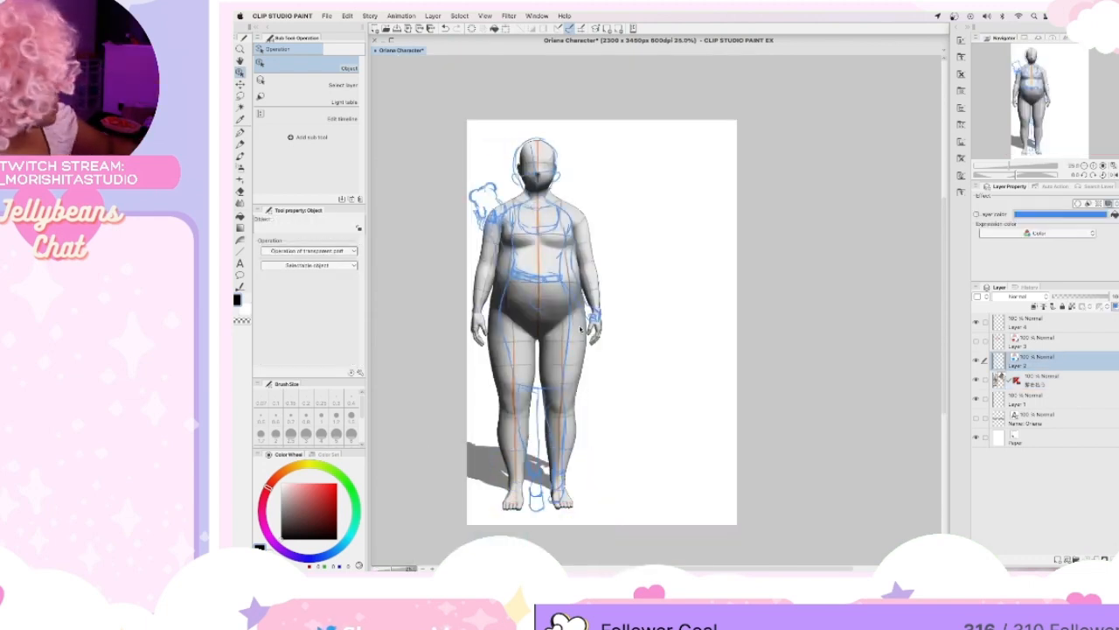
pyautogui.scroll(3, 581, 329)
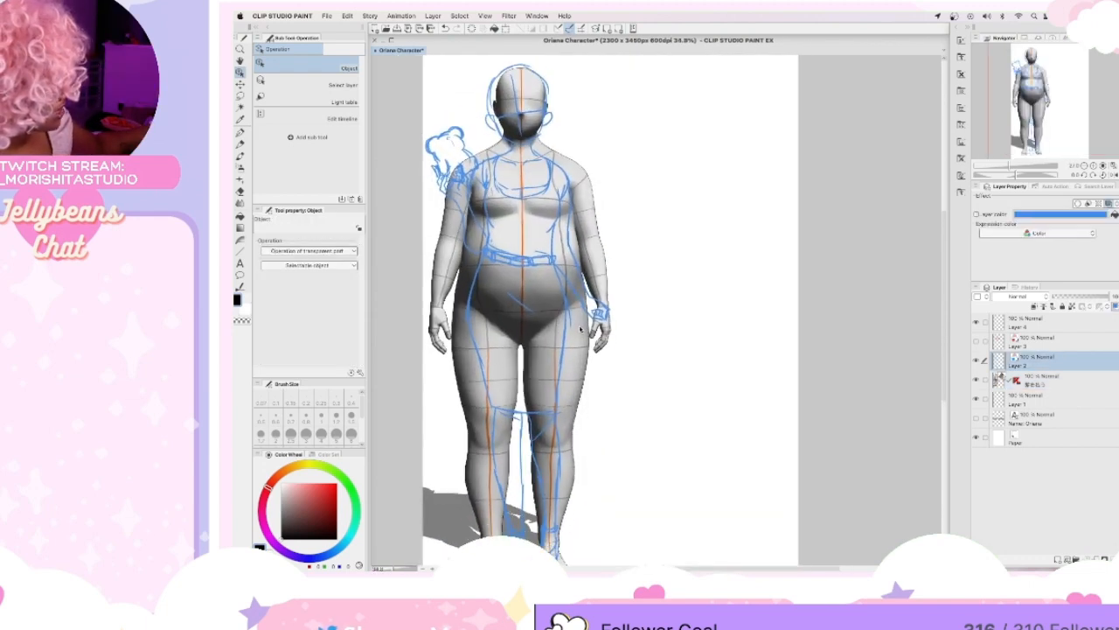
pyautogui.scroll(3, 944, 269)
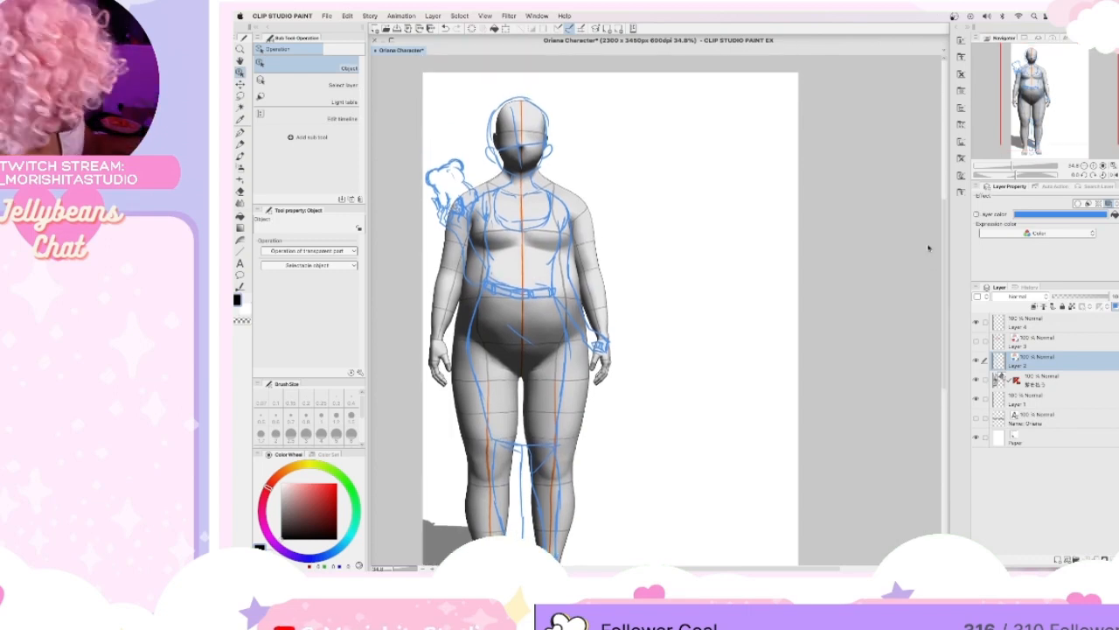
pyautogui.click(1042, 381)
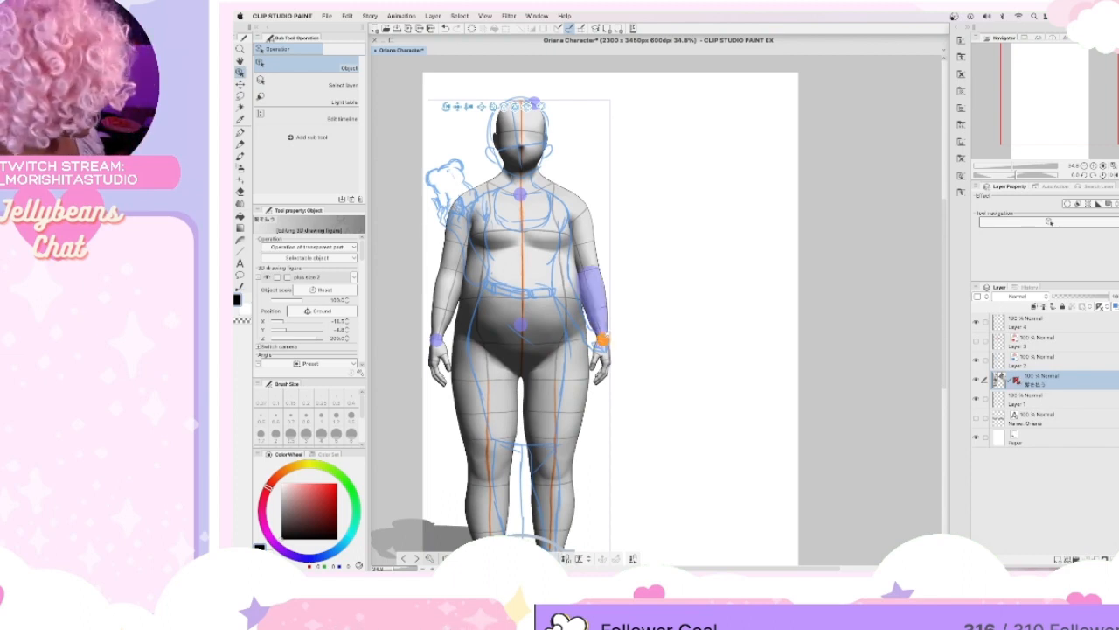
# Try to rotate the figure's left forearm to follow the sketched lowered arm.
pyautogui.click(597, 311)
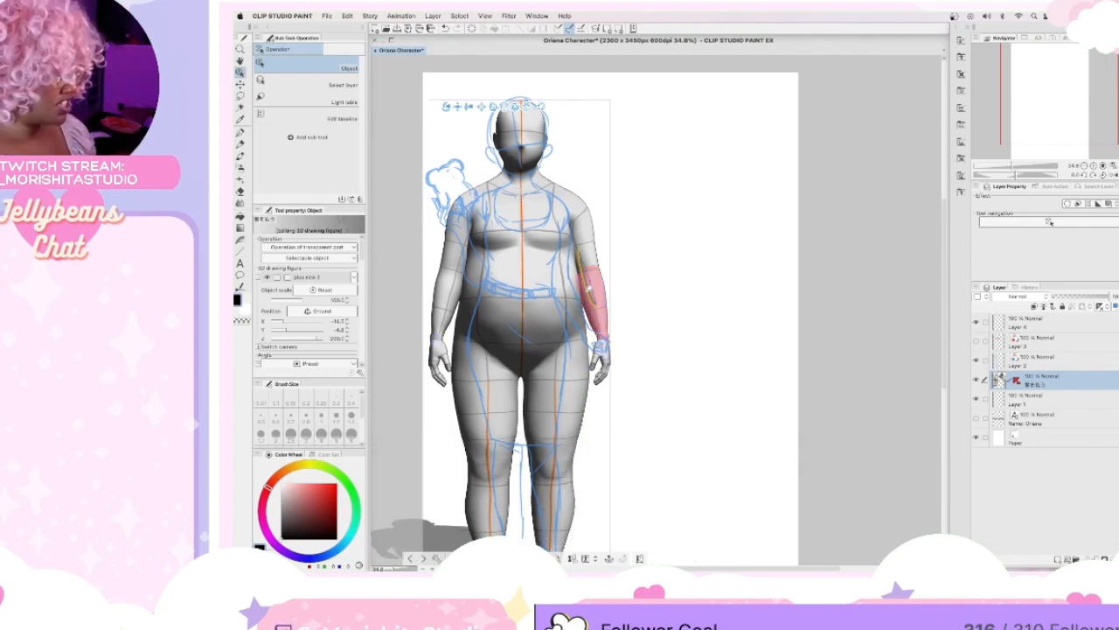
pyautogui.moveTo(579, 265); pyautogui.dragTo(578, 266)
pyautogui.press('super+z')
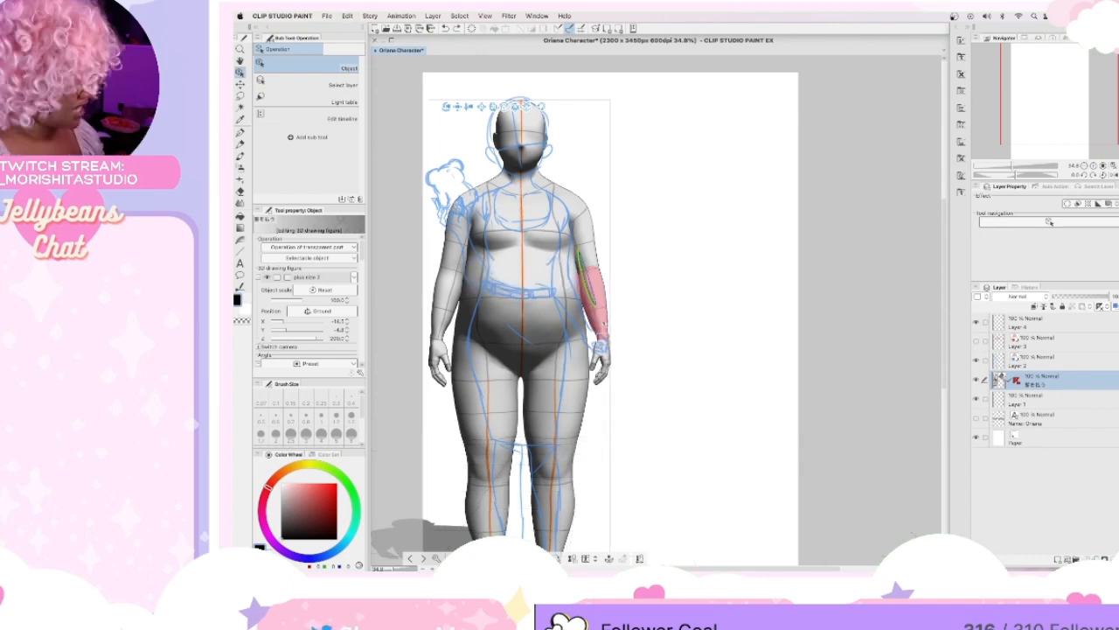
pyautogui.moveTo(600, 323); pyautogui.dragTo(600, 325)
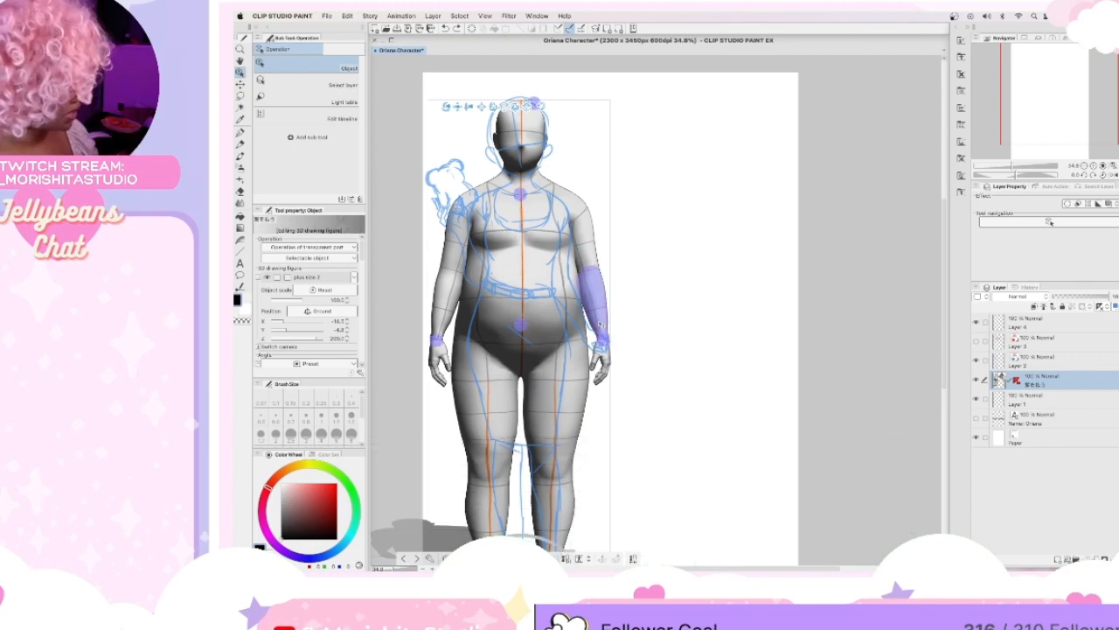
# Adjust the figure's left arm and wrist so the hand sits slightly outward near the sketched lowered hand, and save the document.
pyautogui.click(601, 346)
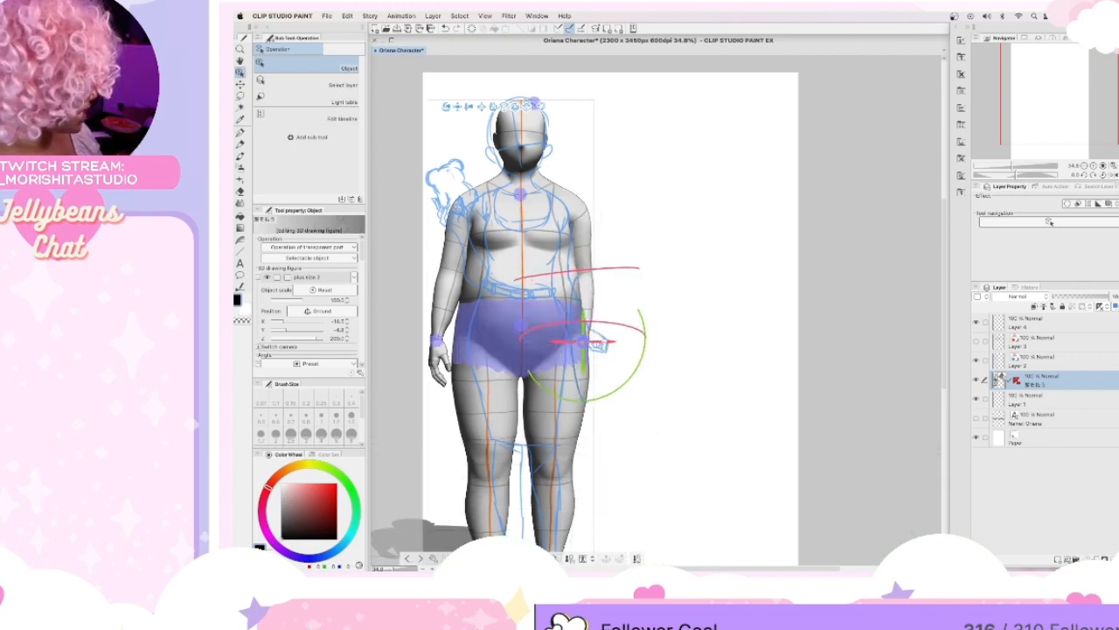
pyautogui.moveTo(617, 324)
pyautogui.mouseDown()
pyautogui.moveTo(579, 336)
pyautogui.moveTo(597, 335)
pyautogui.moveTo(624, 363)
pyautogui.moveTo(641, 326)
pyautogui.moveTo(602, 335)
pyautogui.moveTo(567, 267)
pyautogui.moveTo(610, 329)
pyautogui.mouseUp()
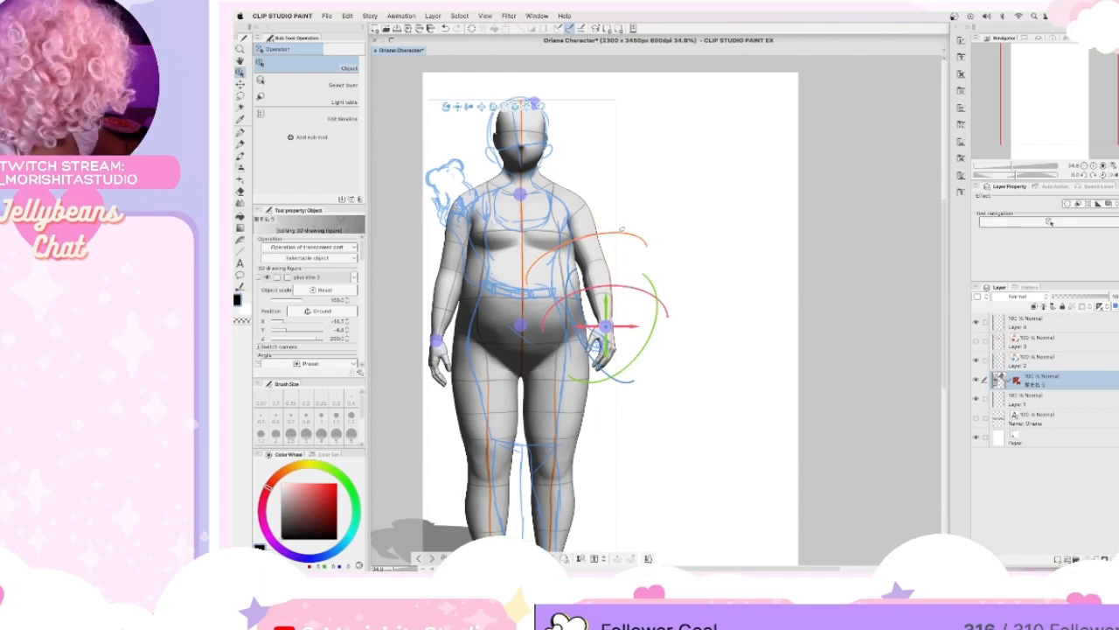
pyautogui.moveTo(634, 226); pyautogui.dragTo(640, 225)
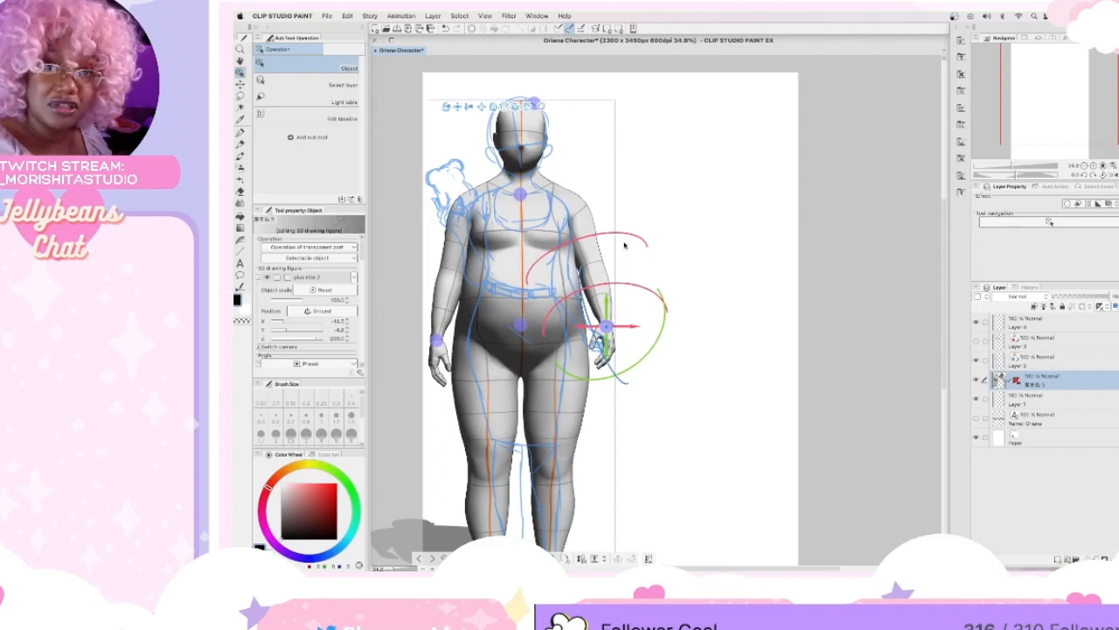
pyautogui.press('super+s')
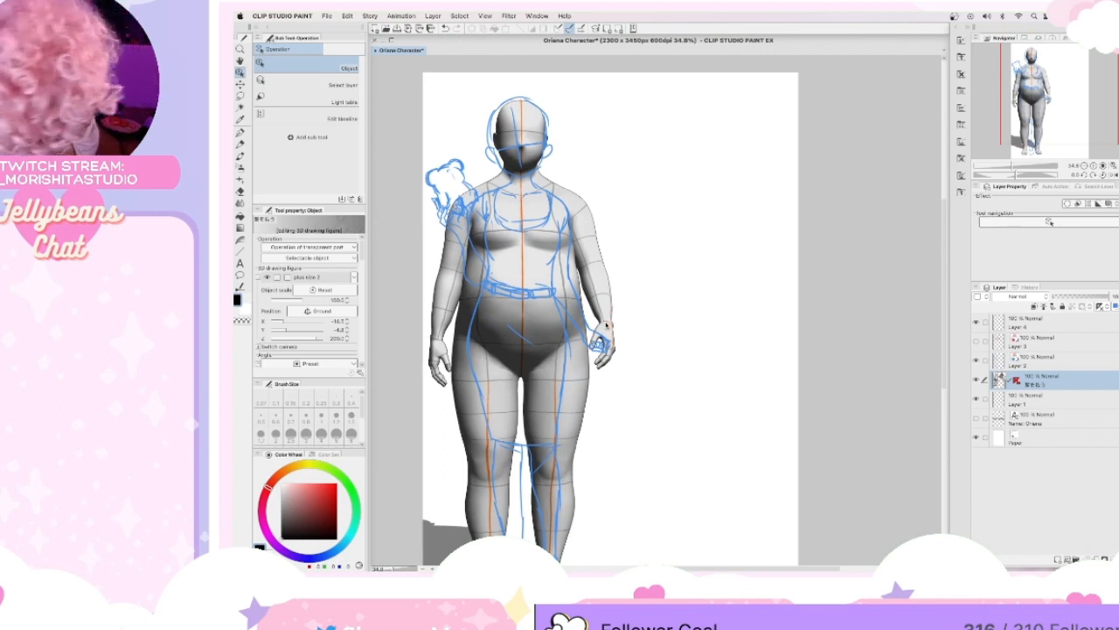
# Rotate and reposition the figure's left forearm and wrist so the lowered hand flares outward, away from the hip.
pyautogui.click(605, 325)
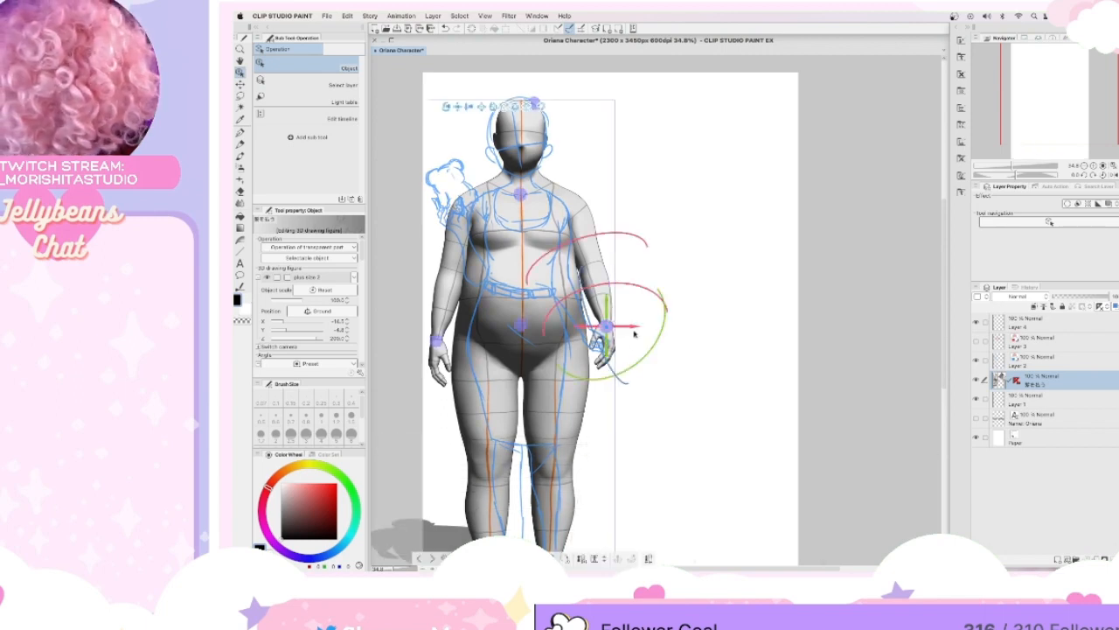
pyautogui.moveTo(632, 230)
pyautogui.mouseDown()
pyautogui.moveTo(650, 223)
pyautogui.moveTo(634, 233)
pyautogui.mouseUp()
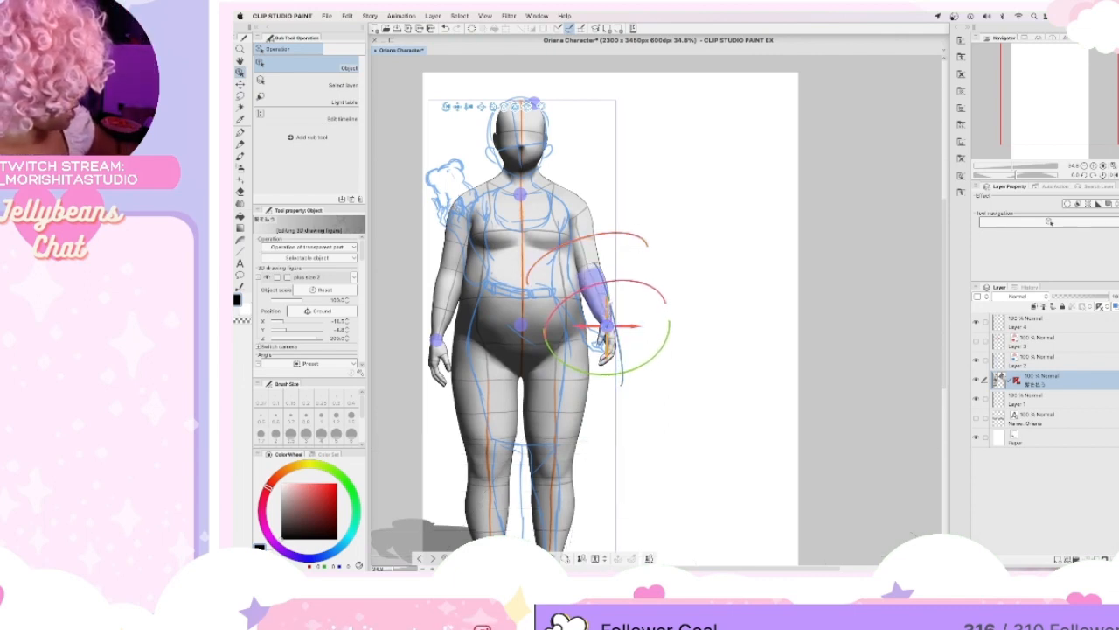
pyautogui.moveTo(597, 297); pyautogui.dragTo(614, 294)
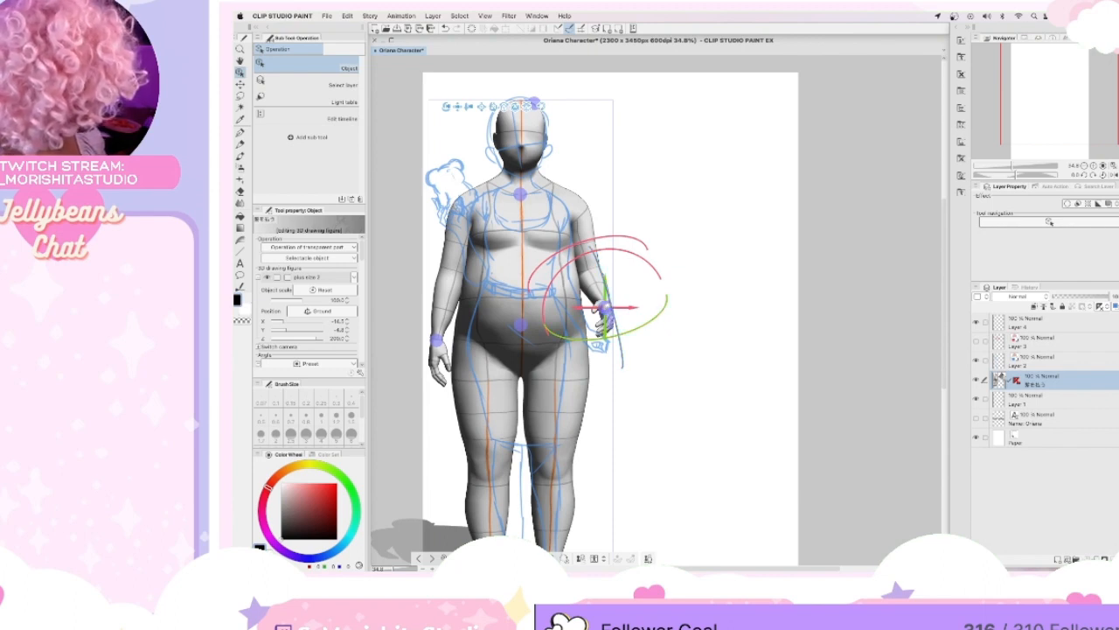
pyautogui.moveTo(604, 306); pyautogui.dragTo(675, 307)
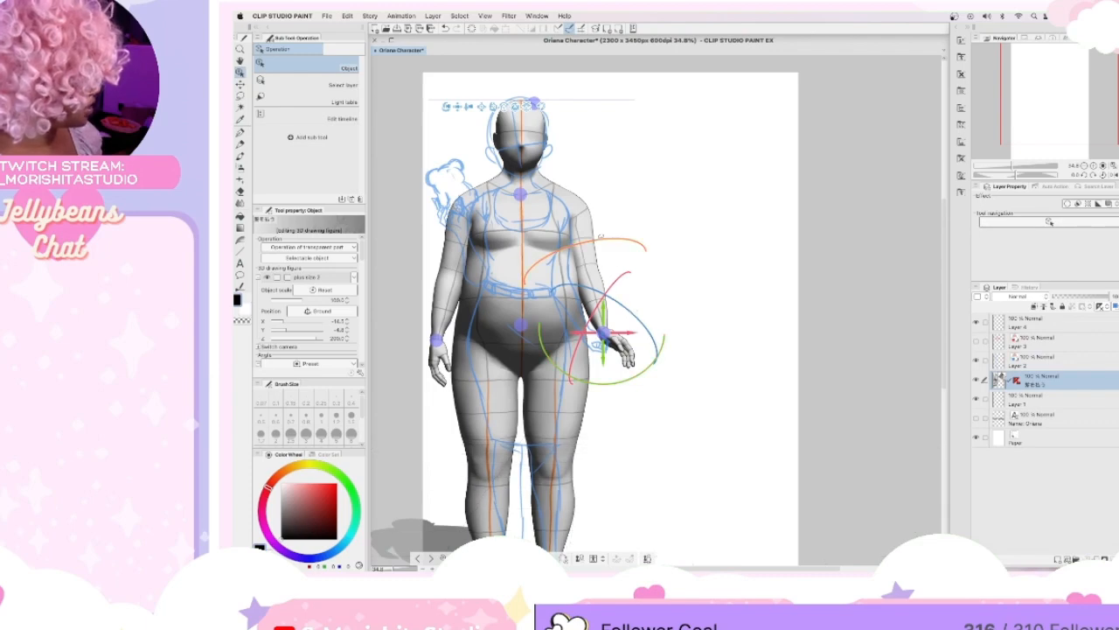
pyautogui.moveTo(609, 234); pyautogui.dragTo(665, 235)
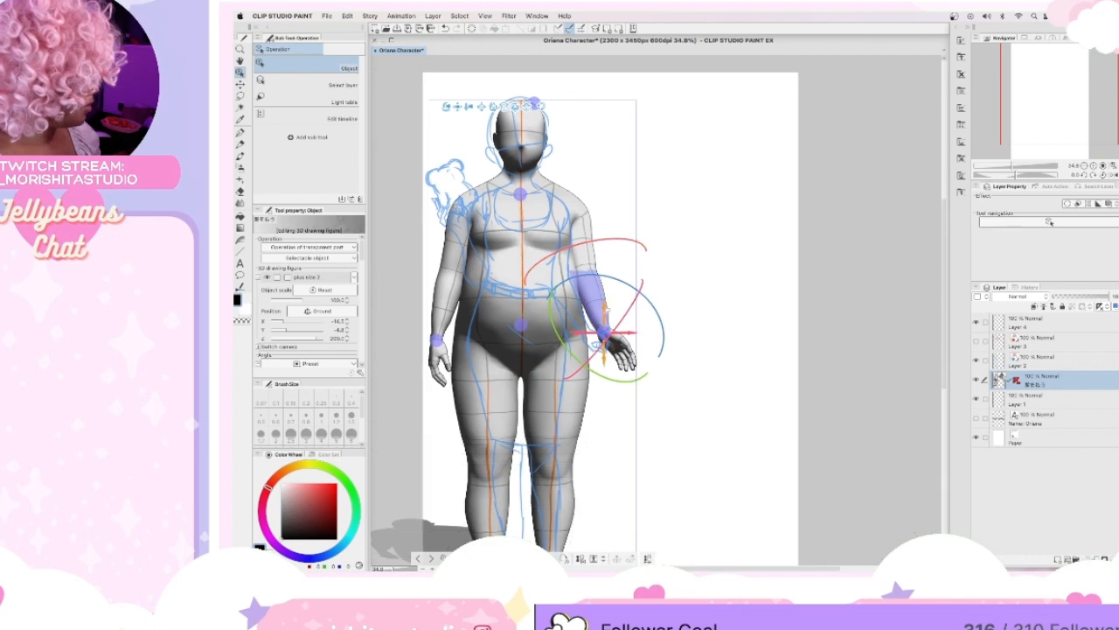
pyautogui.moveTo(602, 300); pyautogui.dragTo(604, 312)
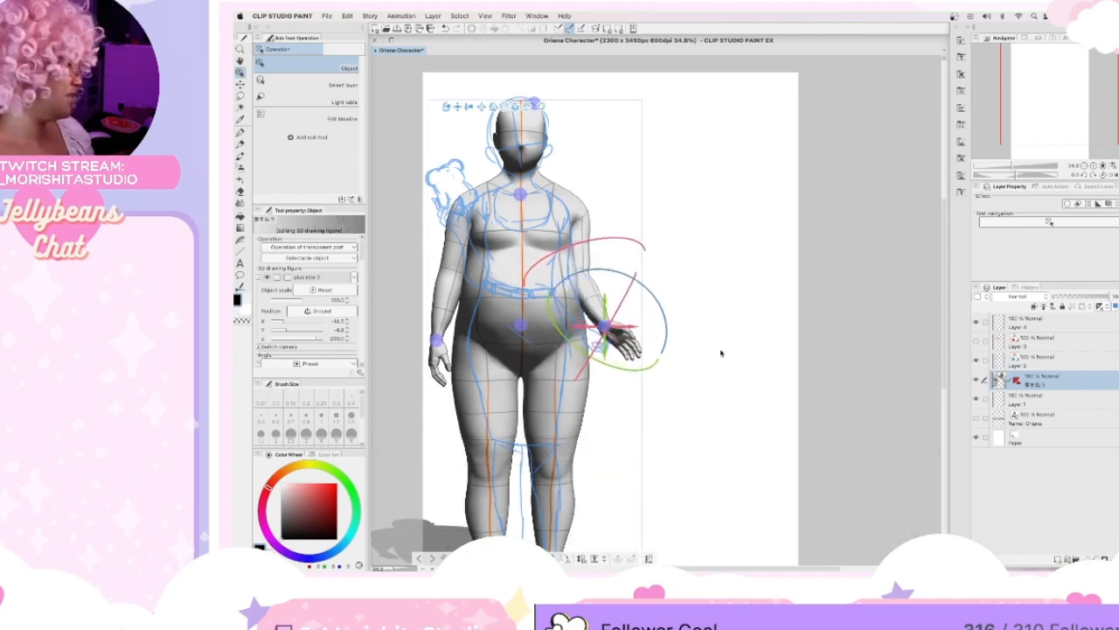
pyautogui.moveTo(611, 241); pyautogui.dragTo(608, 233)
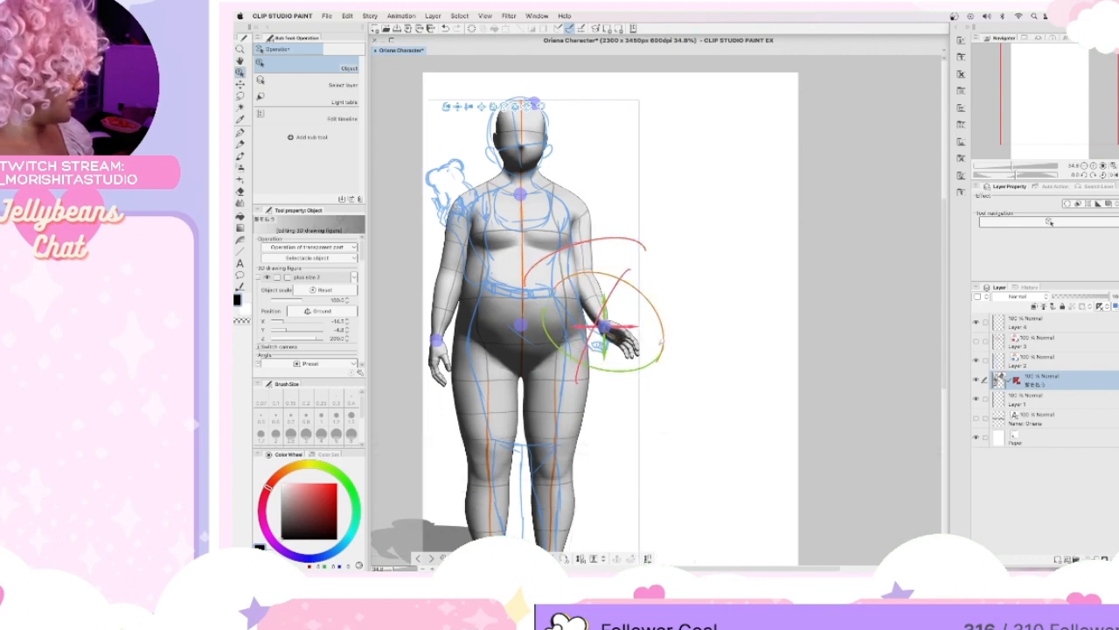
pyautogui.moveTo(600, 297); pyautogui.dragTo(570, 443)
pyautogui.moveTo(663, 330); pyautogui.dragTo(664, 311)
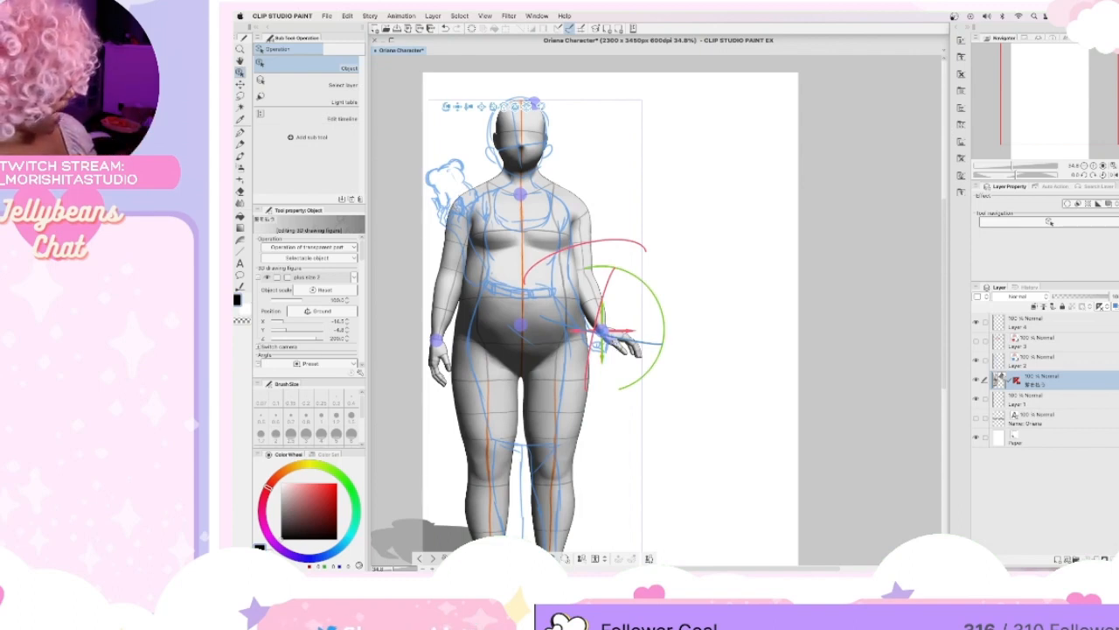
# Apply the Hand gesture 001 pose from the 3D hand pose materials to the figure's lowered left hand.
pyautogui.click(623, 343)
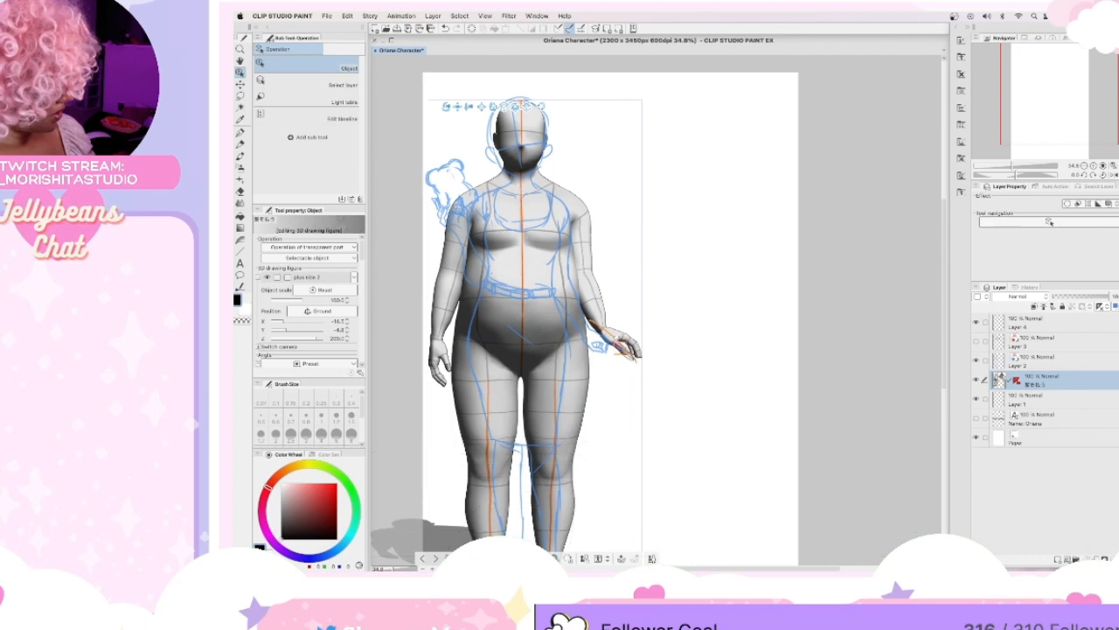
pyautogui.click(957, 28)
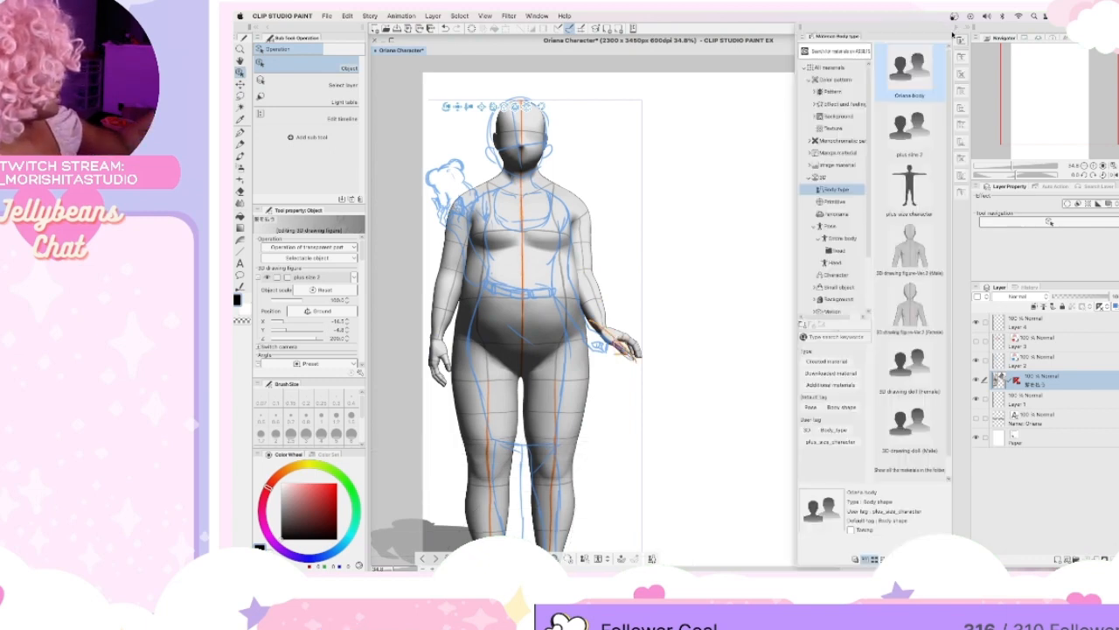
pyautogui.click(838, 263)
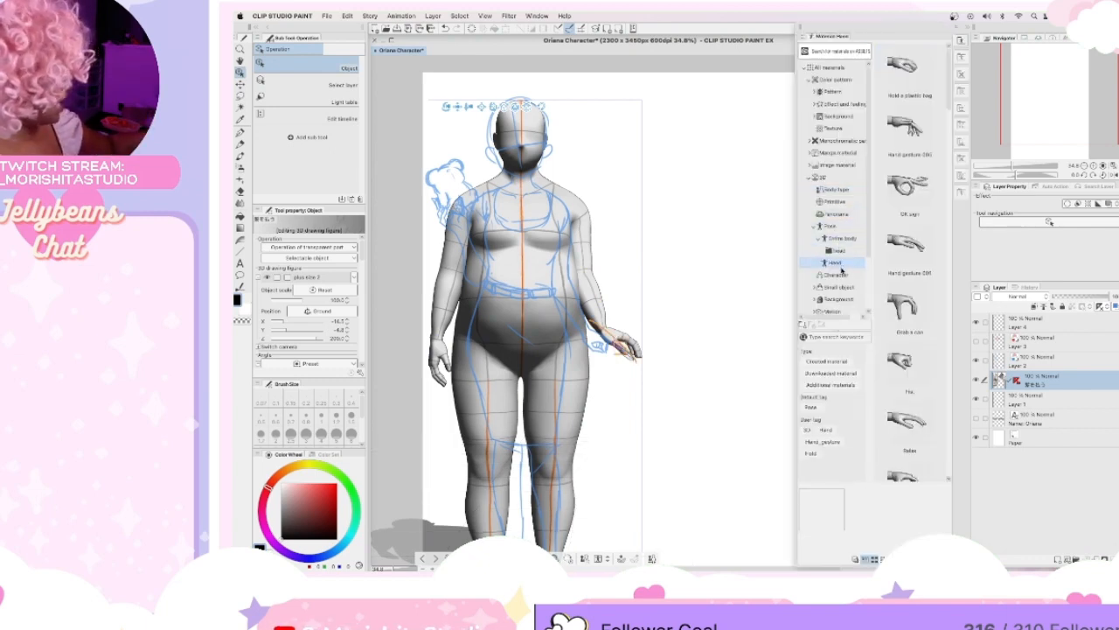
pyautogui.moveTo(948, 106)
pyautogui.mouseDown()
pyautogui.moveTo(948, 117)
pyautogui.moveTo(948, 106)
pyautogui.mouseUp()
pyautogui.moveTo(896, 225); pyautogui.dragTo(623, 344)
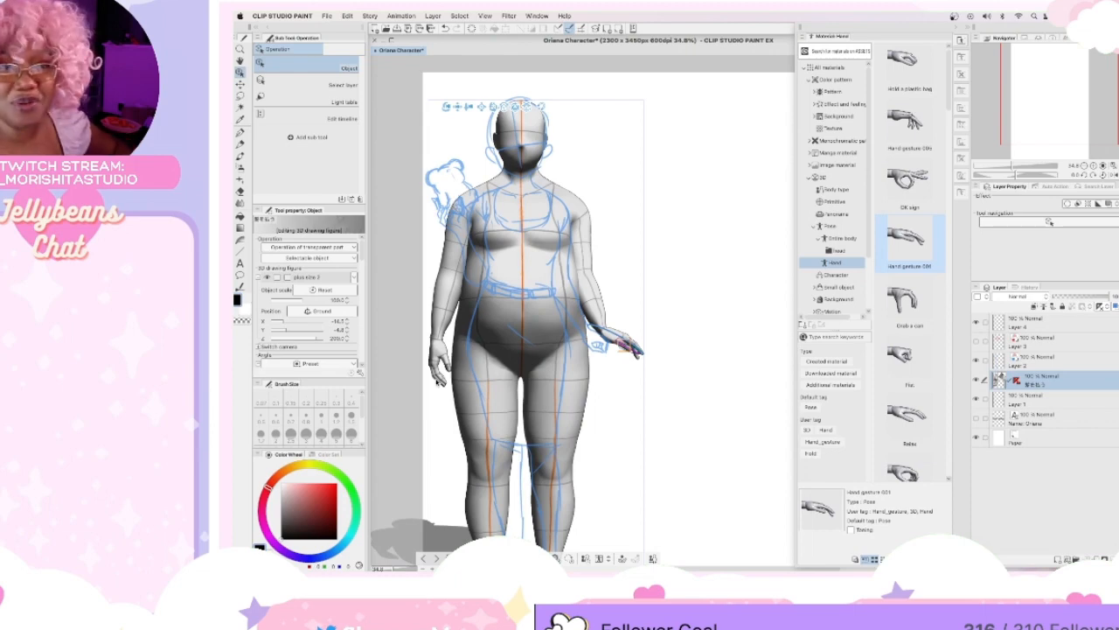
# Select the figure's right wrist and raise the hand from beside the thigh to in front of the chest.
pyautogui.click(439, 354)
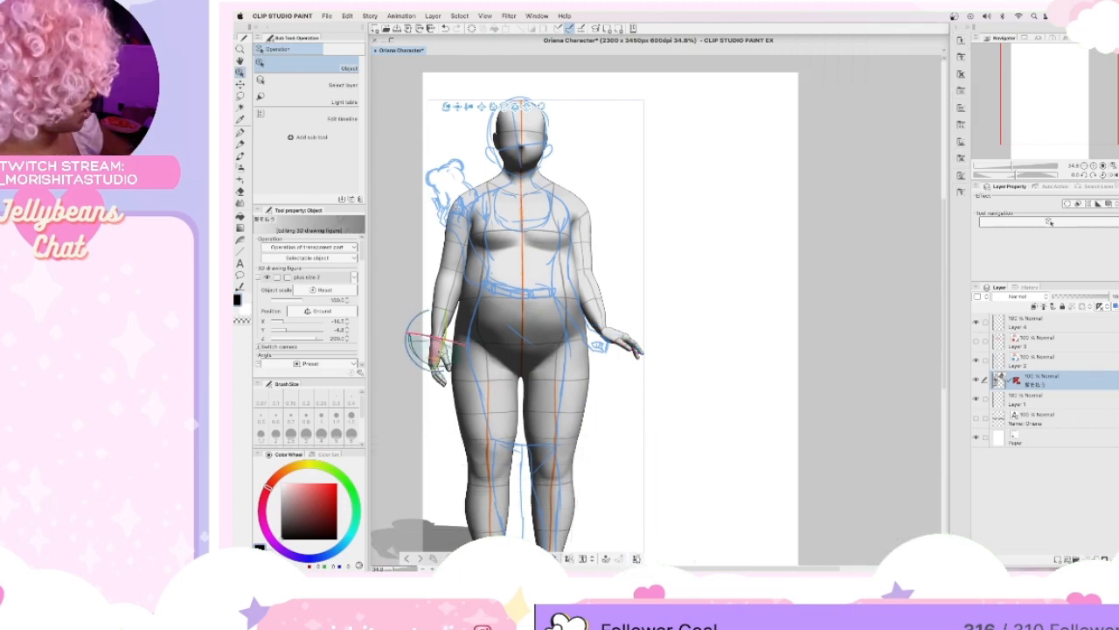
pyautogui.click(438, 351)
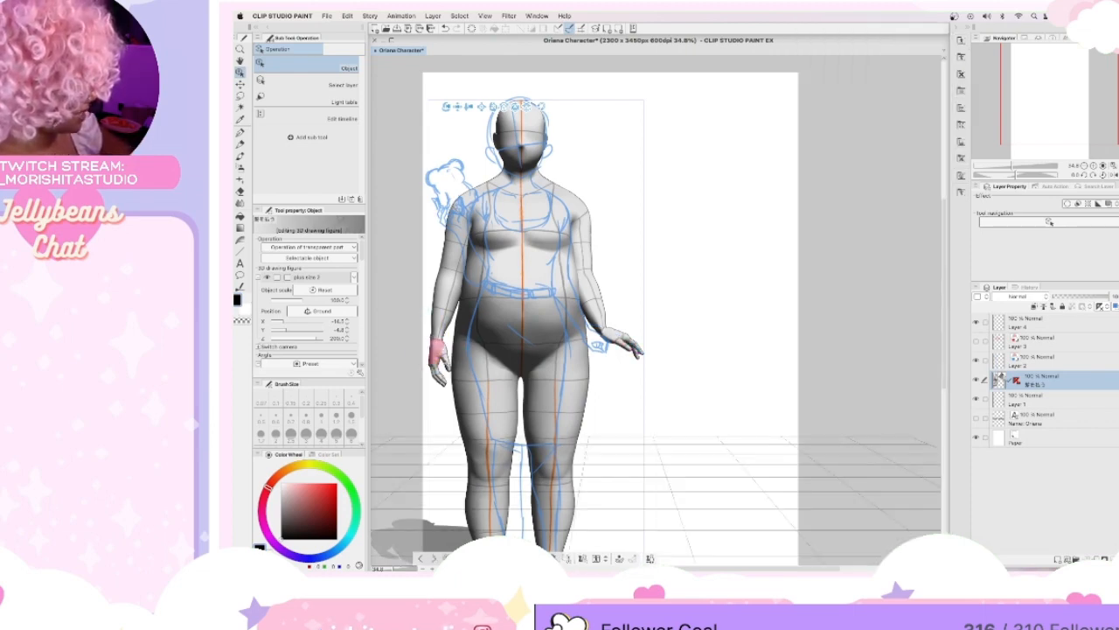
pyautogui.click(438, 348)
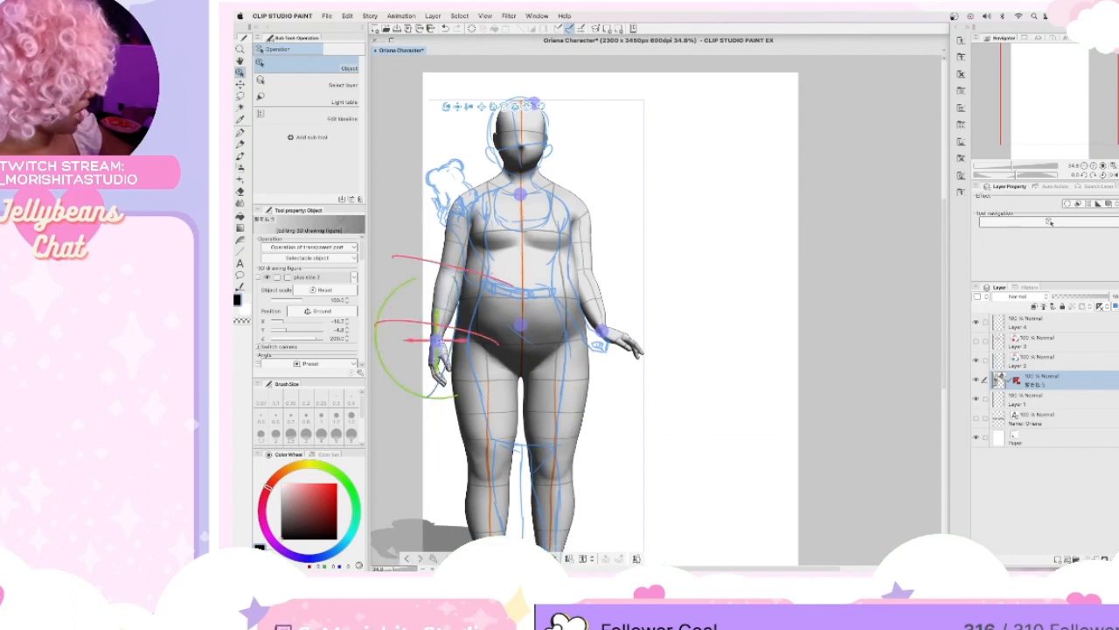
pyautogui.moveTo(459, 263)
pyautogui.mouseDown()
pyautogui.moveTo(457, 218)
pyautogui.moveTo(449, 251)
pyautogui.mouseUp()
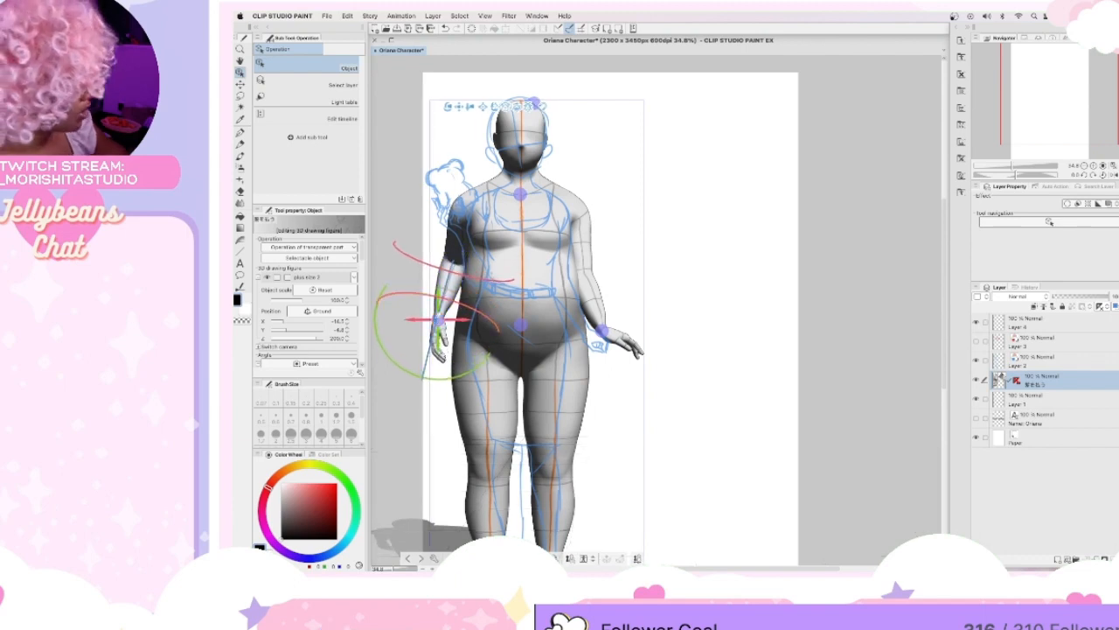
pyautogui.moveTo(437, 320); pyautogui.dragTo(515, 309)
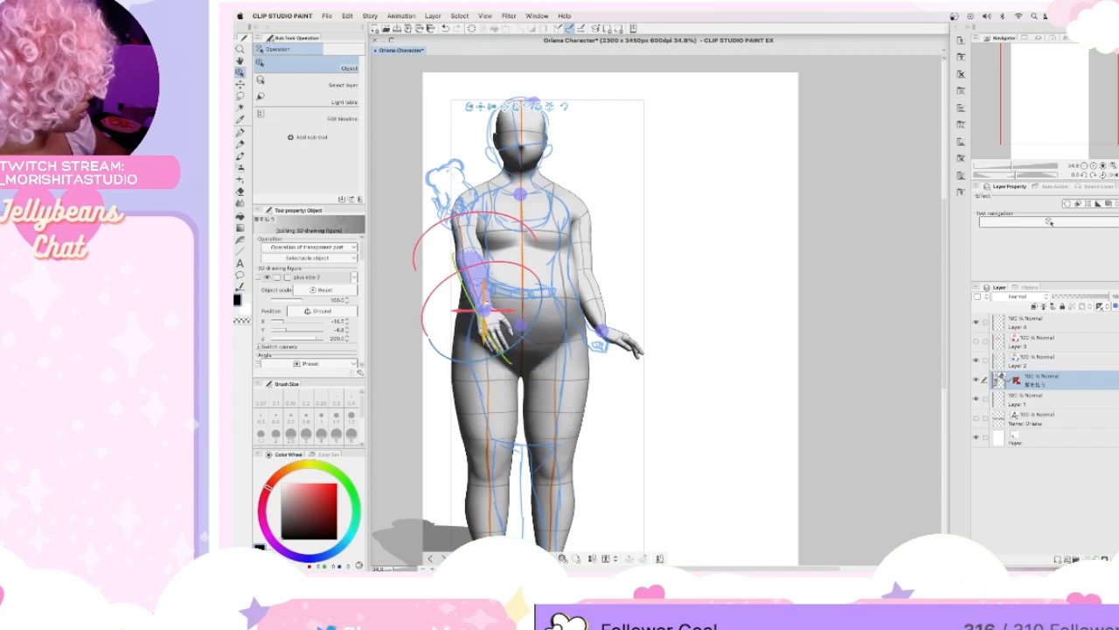
pyautogui.moveTo(485, 311); pyautogui.dragTo(478, 242)
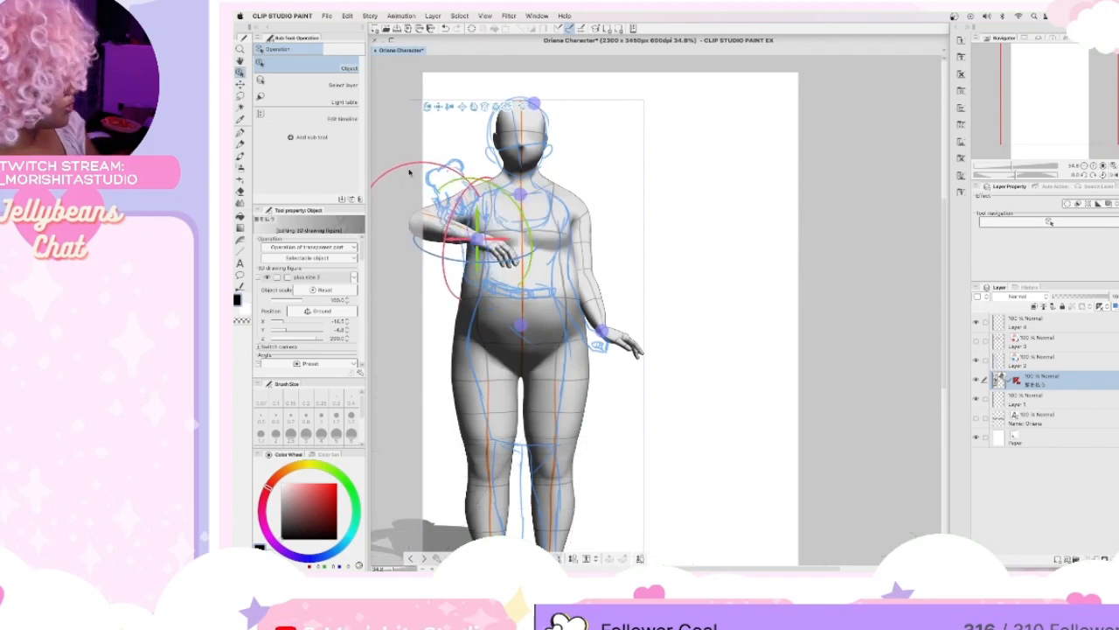
# Bend the figure's right forearm upward and outward so the hand sits beside the shoulder near the sketched raised hand.
pyautogui.moveTo(386, 177); pyautogui.dragTo(390, 213)
pyautogui.moveTo(448, 236); pyautogui.dragTo(404, 239)
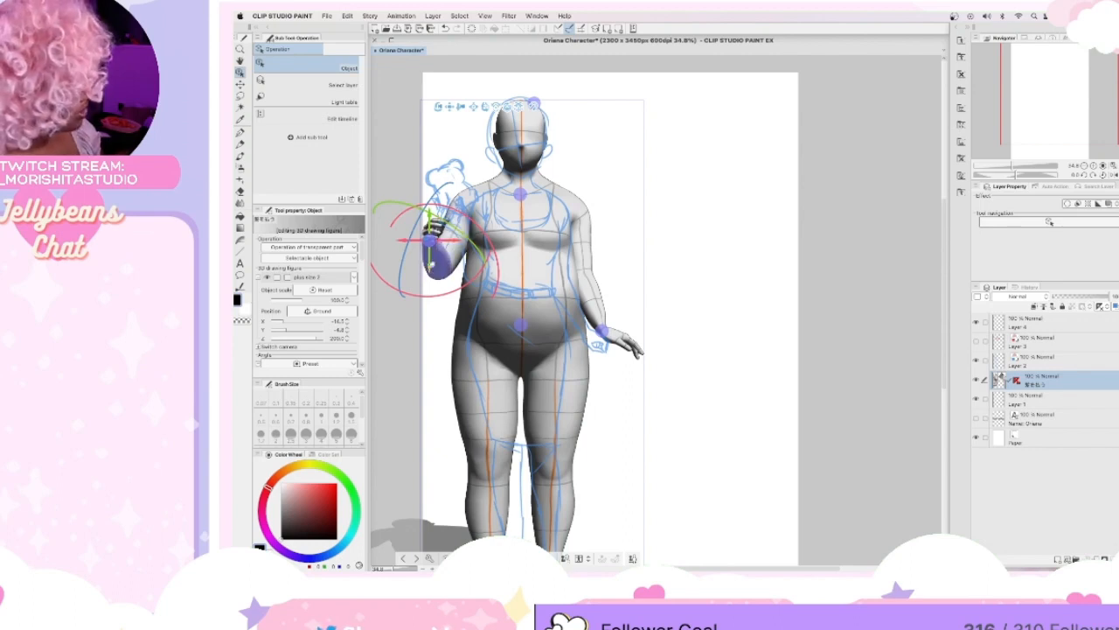
pyautogui.moveTo(434, 226); pyautogui.dragTo(446, 199)
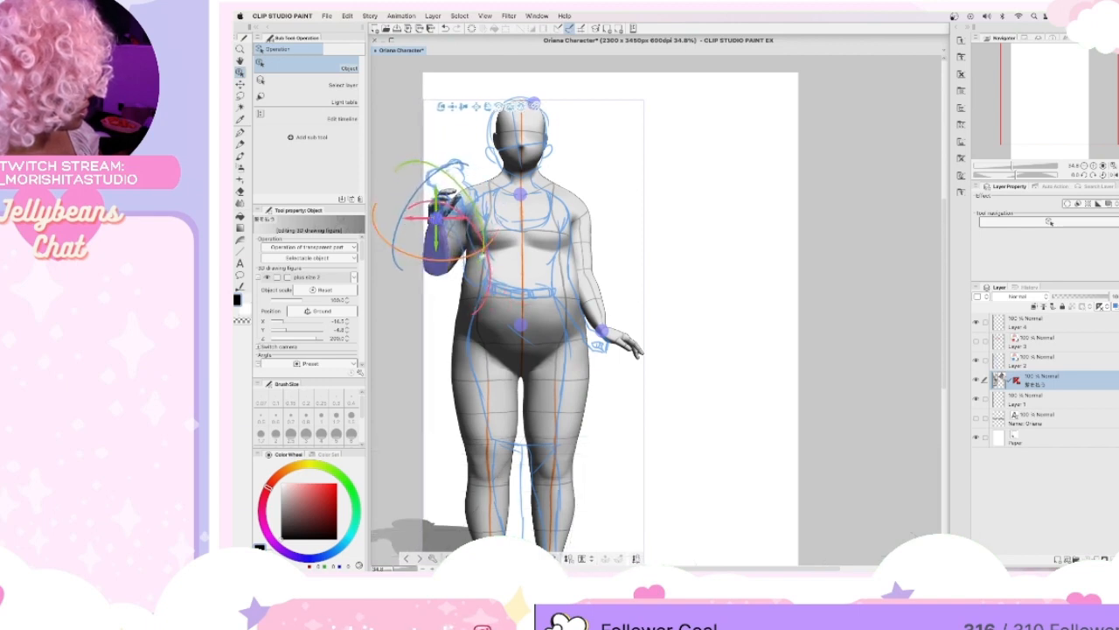
pyautogui.moveTo(487, 261); pyautogui.dragTo(480, 254)
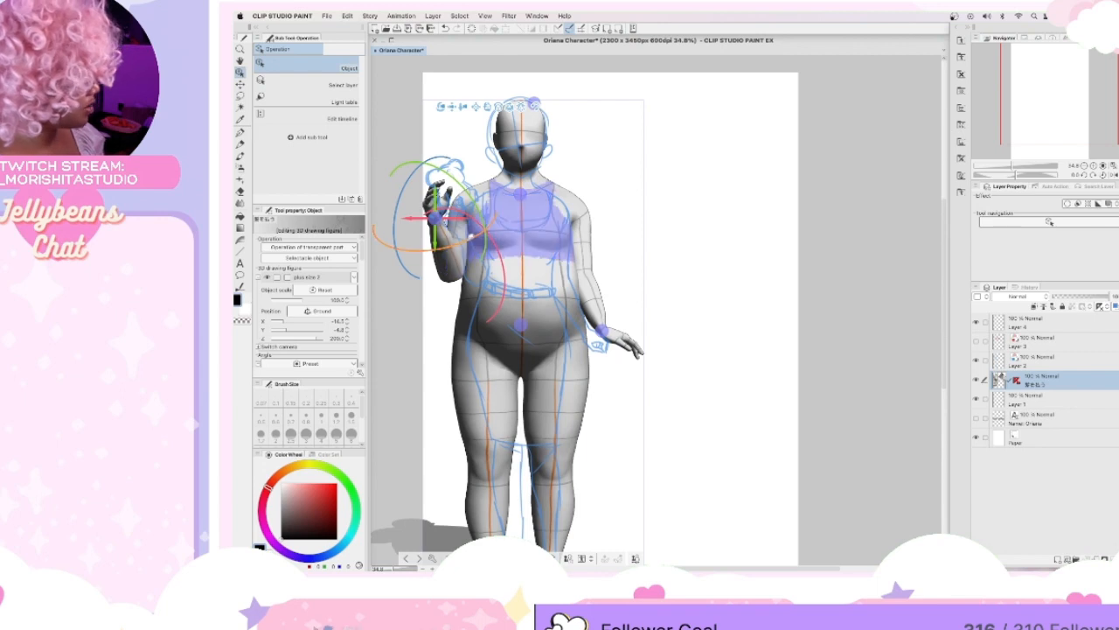
# Rotate the figure's raised right hand about the wrist to follow the tilt of the sketched raised hand.
pyautogui.moveTo(453, 243); pyautogui.dragTo(469, 203)
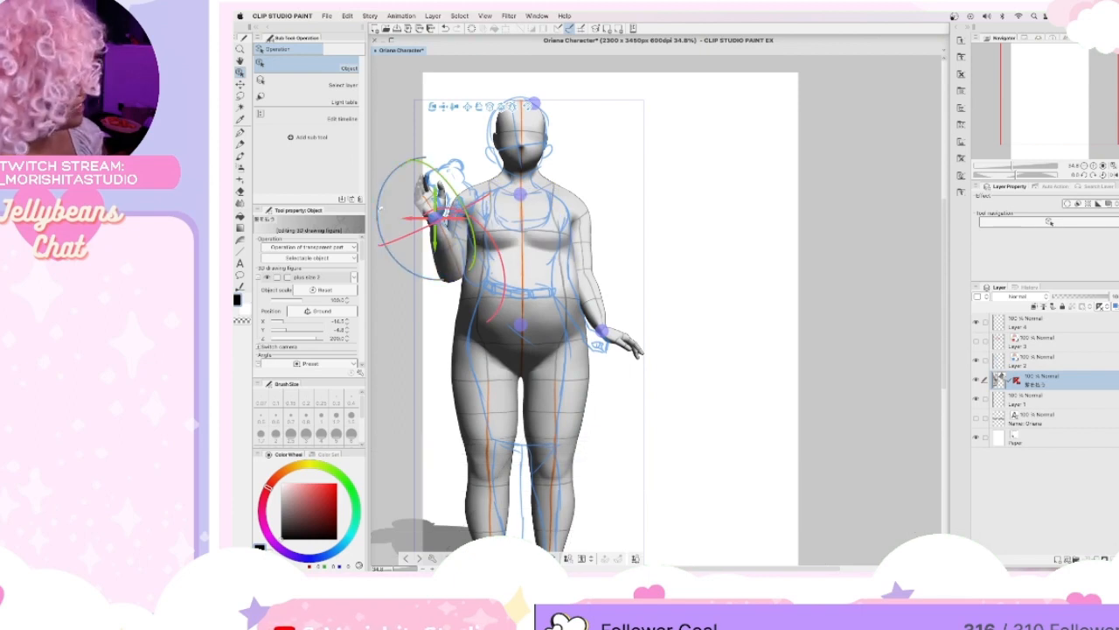
pyautogui.moveTo(381, 237); pyautogui.dragTo(400, 226)
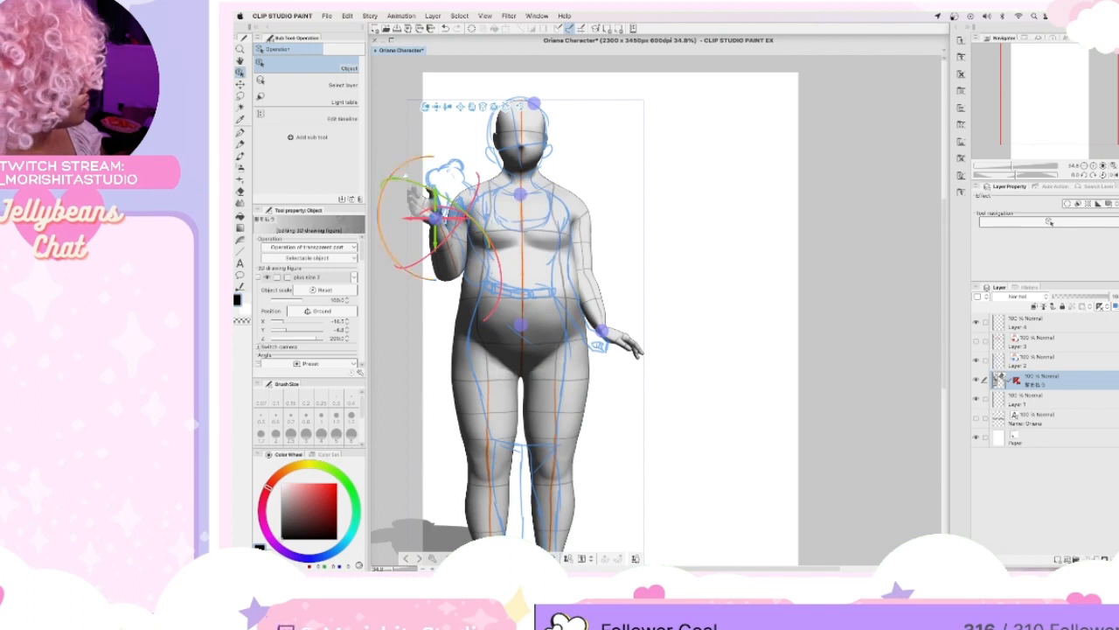
pyautogui.moveTo(433, 186); pyautogui.dragTo(442, 182)
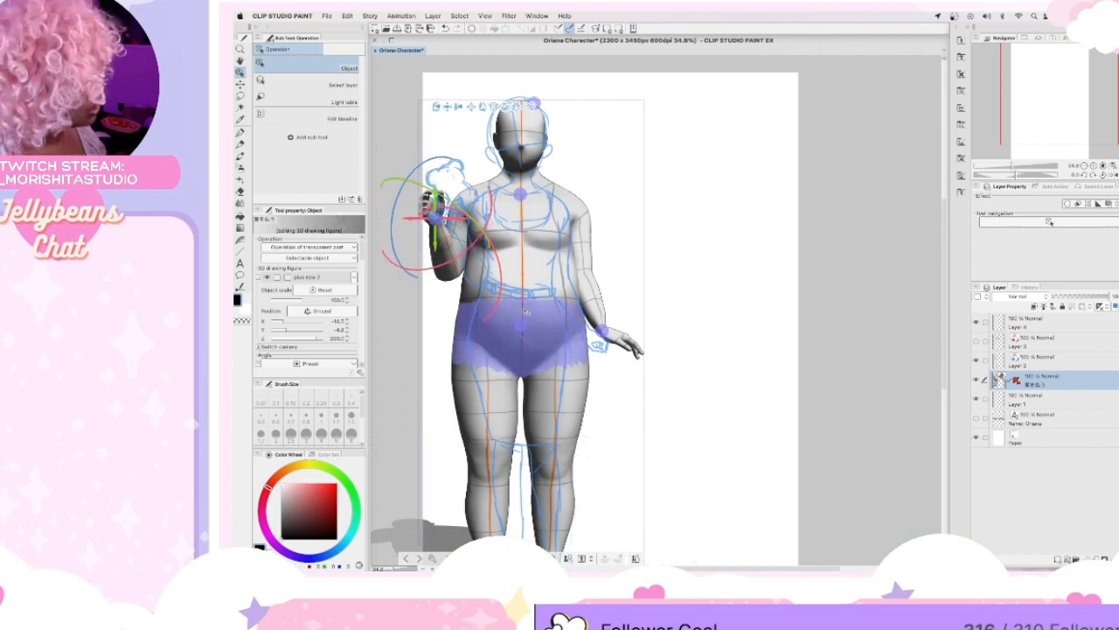
pyautogui.moveTo(393, 224); pyautogui.dragTo(395, 207)
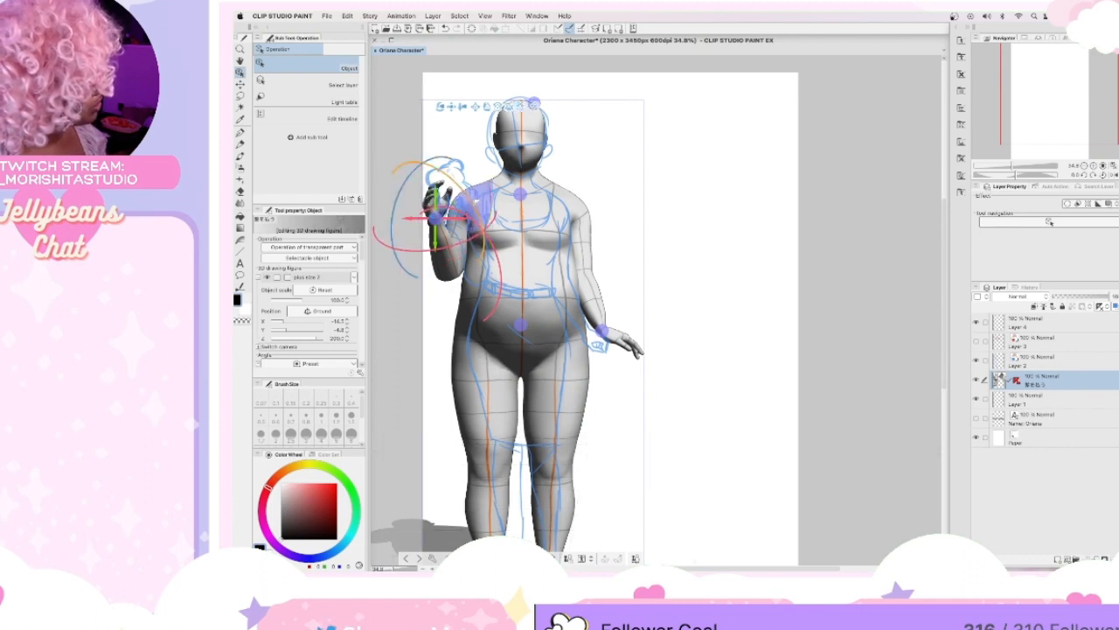
pyautogui.moveTo(463, 192); pyautogui.dragTo(412, 218)
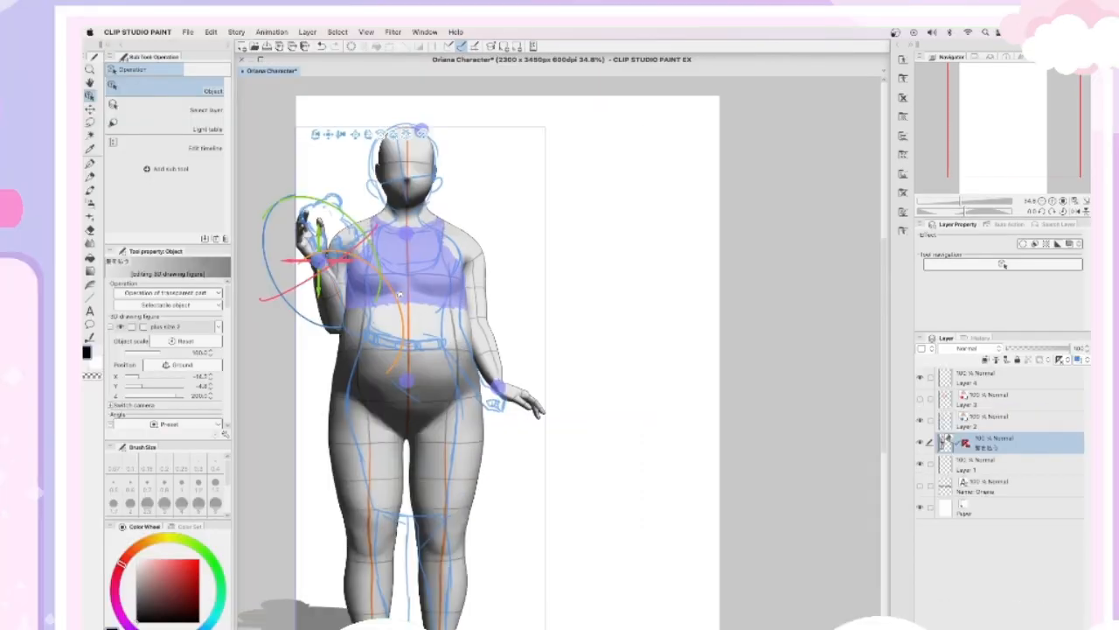
pyautogui.moveTo(400, 295); pyautogui.dragTo(396, 301)
pyautogui.moveTo(317, 259); pyautogui.dragTo(312, 258)
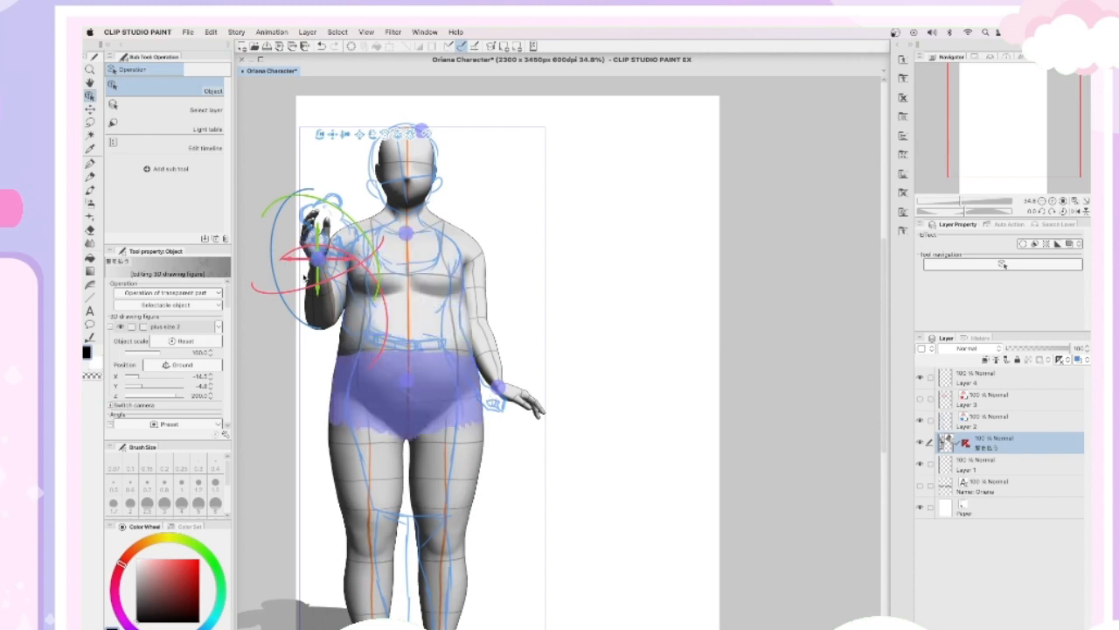
# Select the figure's raised right hand and open the 3D hand pose materials.
pyautogui.click(317, 240)
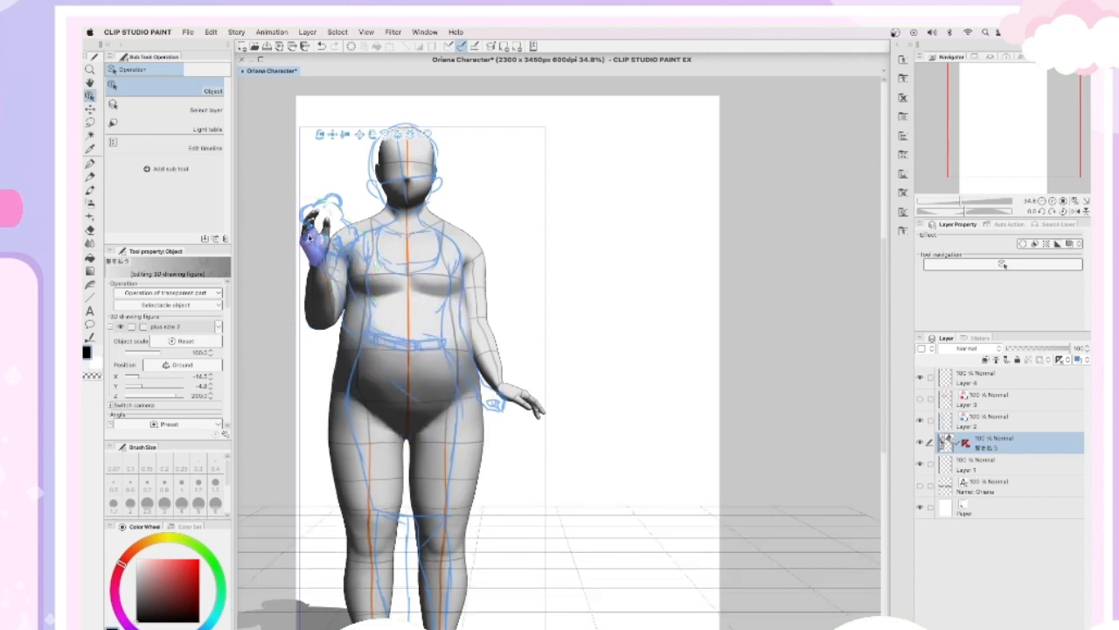
pyautogui.click(896, 48)
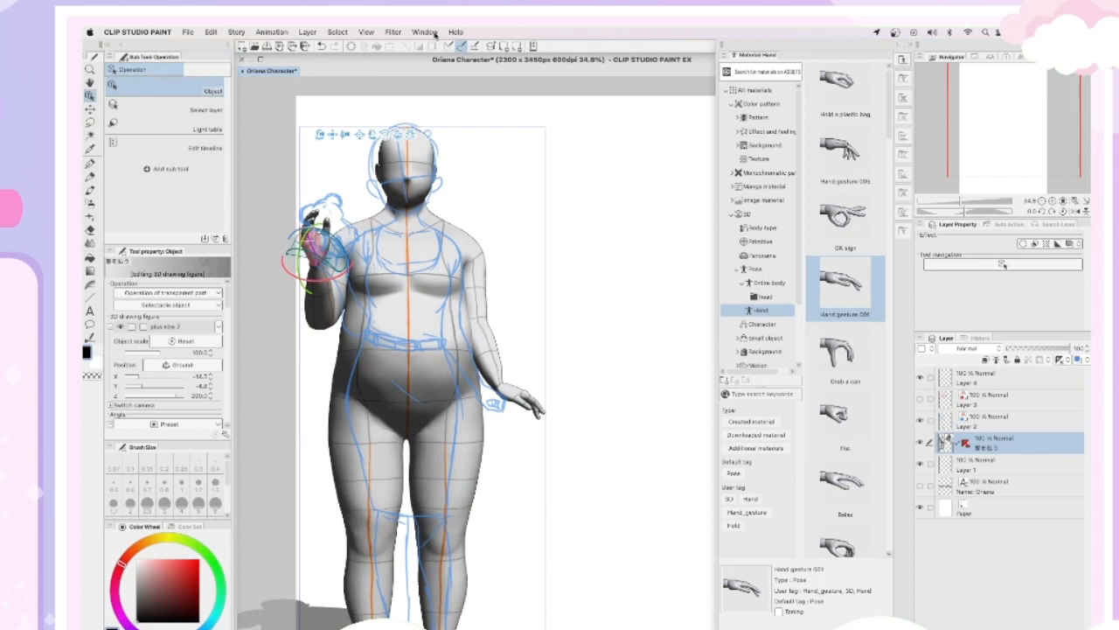
pyautogui.click(425, 33)
pyautogui.moveTo(425, 473)
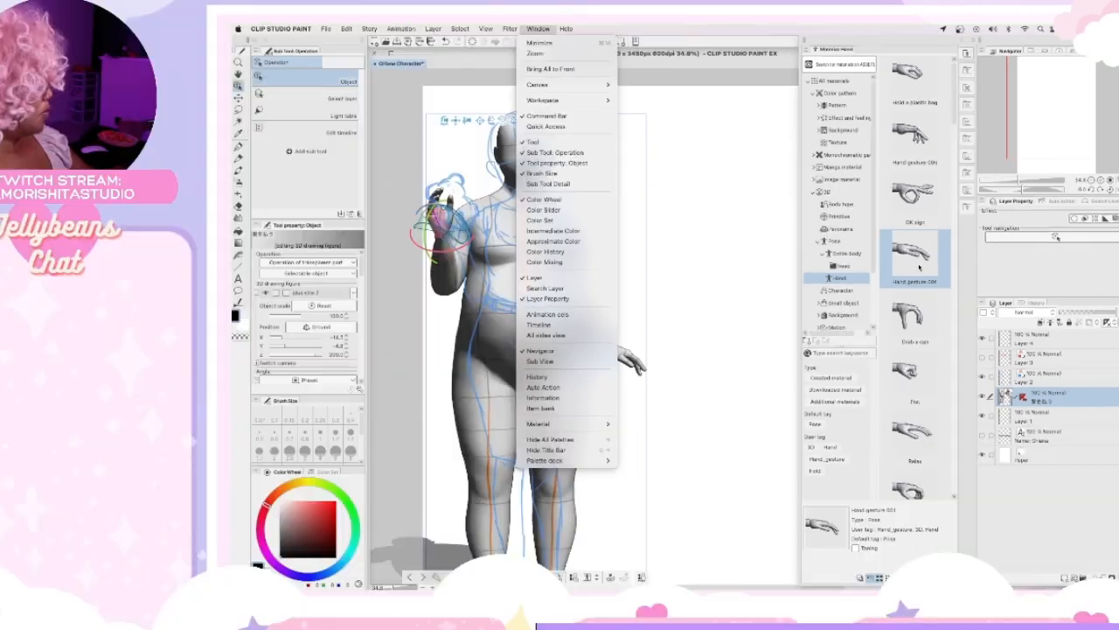
pyautogui.click(849, 295)
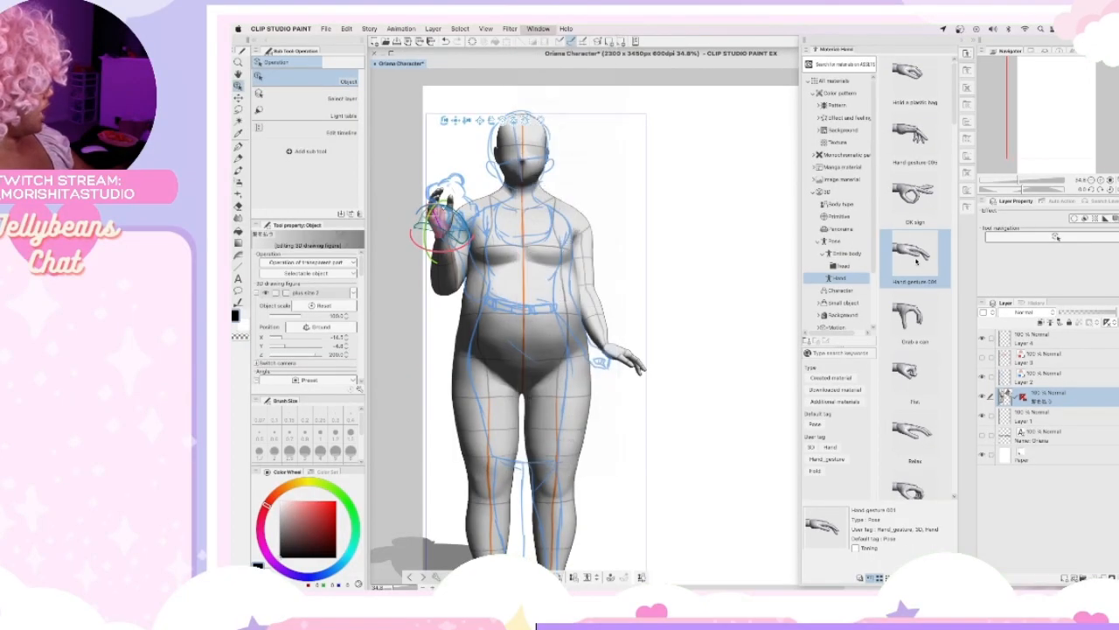
# Try the Hold a pen case, Hold a light bag, Hold an umbrella, Hold an egg and Hold an eraser poses on the raised right hand.
pyautogui.scroll(-5, 934, 151)
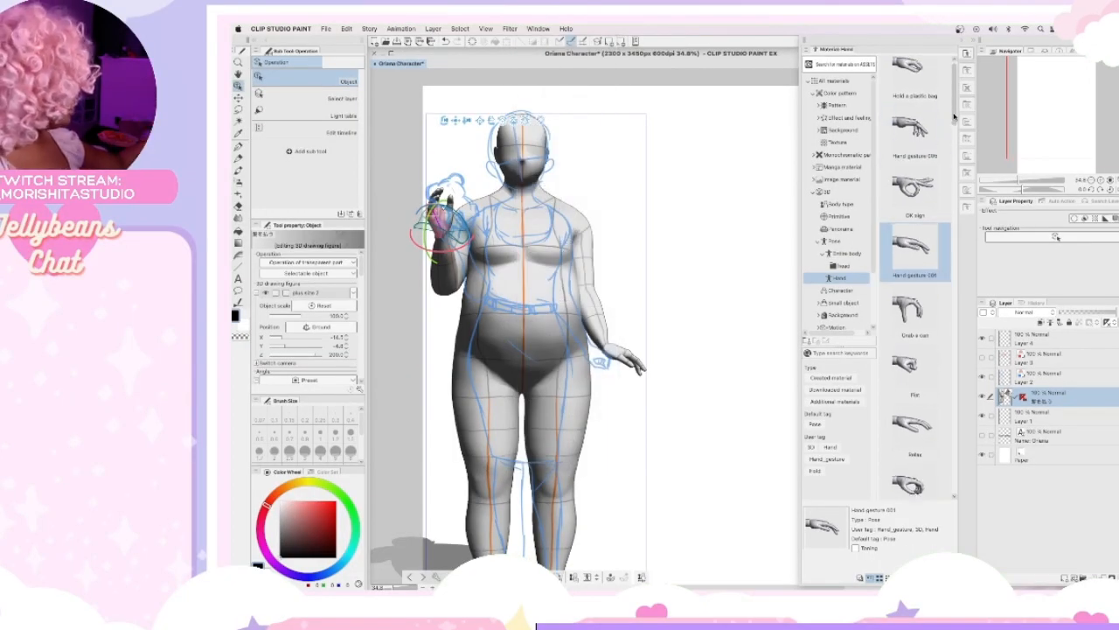
pyautogui.moveTo(953, 157); pyautogui.dragTo(953, 158)
pyautogui.moveTo(909, 210); pyautogui.dragTo(441, 214)
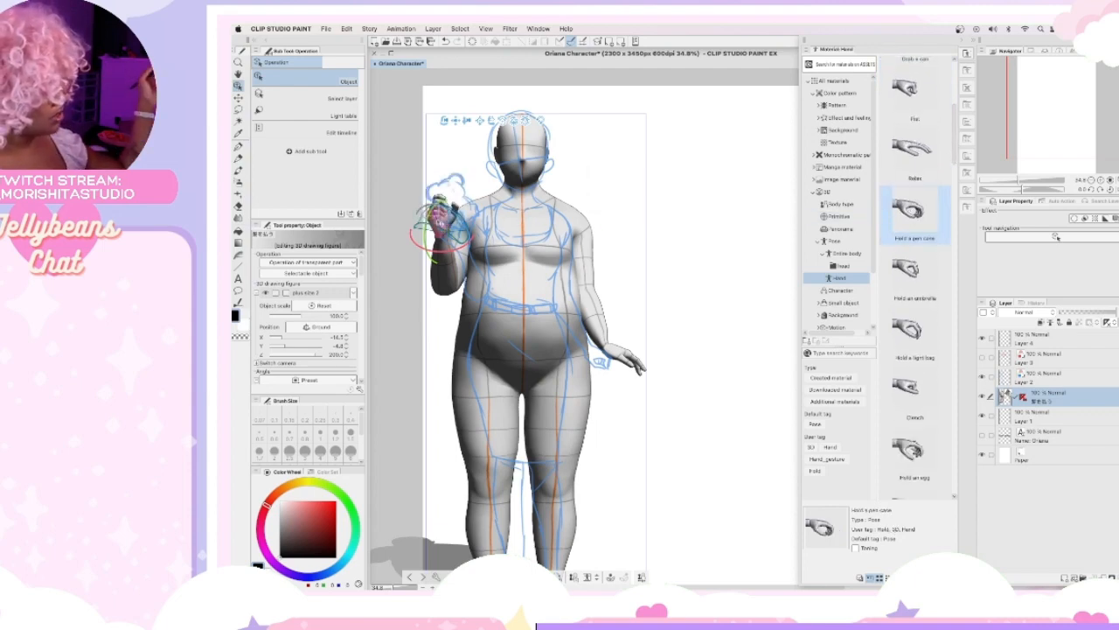
pyautogui.moveTo(909, 331); pyautogui.dragTo(440, 205)
pyautogui.moveTo(909, 266); pyautogui.dragTo(441, 210)
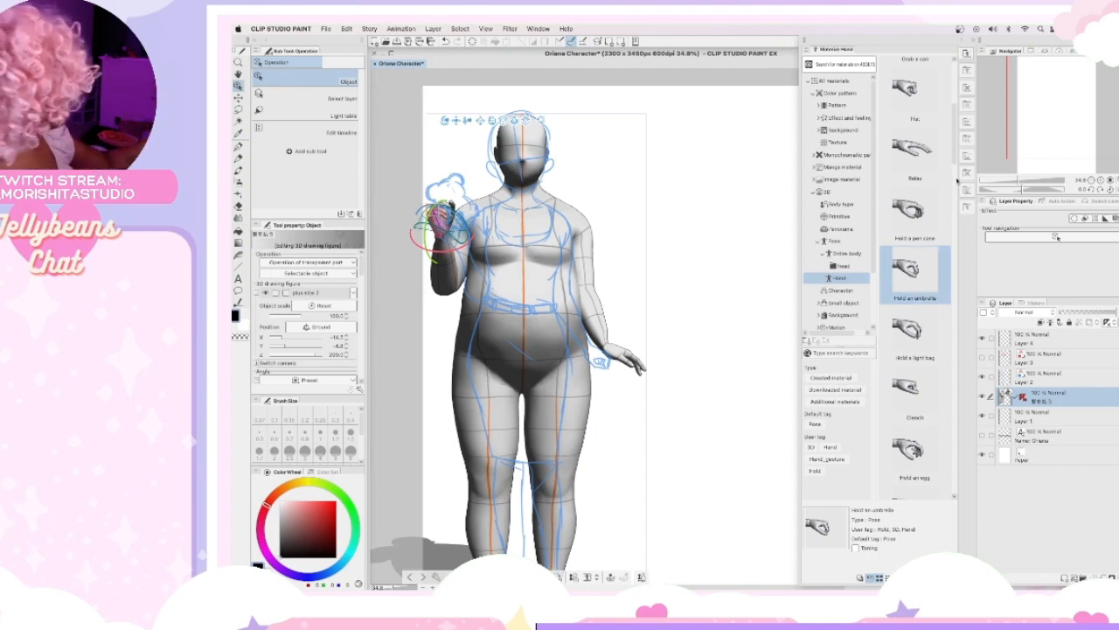
pyautogui.scroll(-5, 952, 184)
pyautogui.scroll(-2, 927, 197)
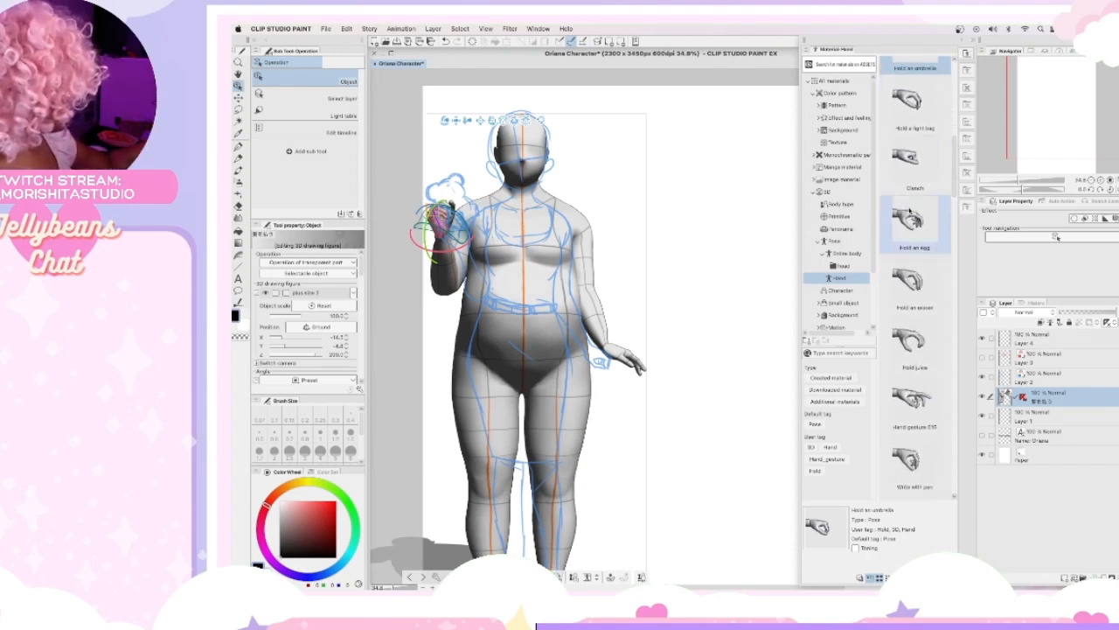
pyautogui.doubleClick(904, 214)
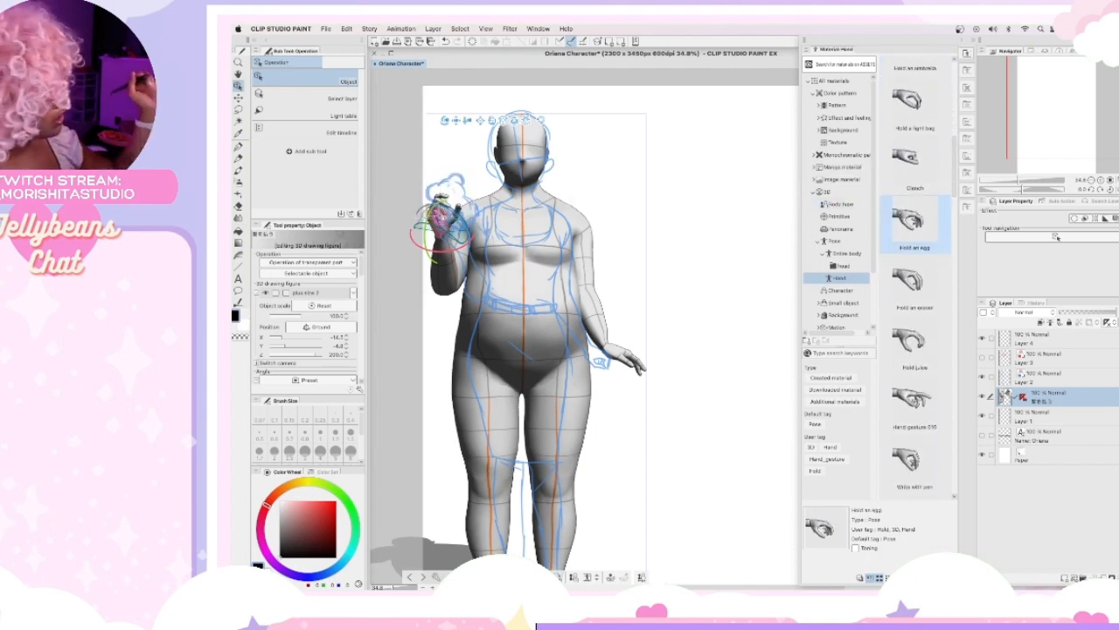
pyautogui.moveTo(909, 280)
pyautogui.mouseDown()
pyautogui.moveTo(712, 225)
pyautogui.moveTo(438, 187)
pyautogui.moveTo(441, 208)
pyautogui.mouseUp()
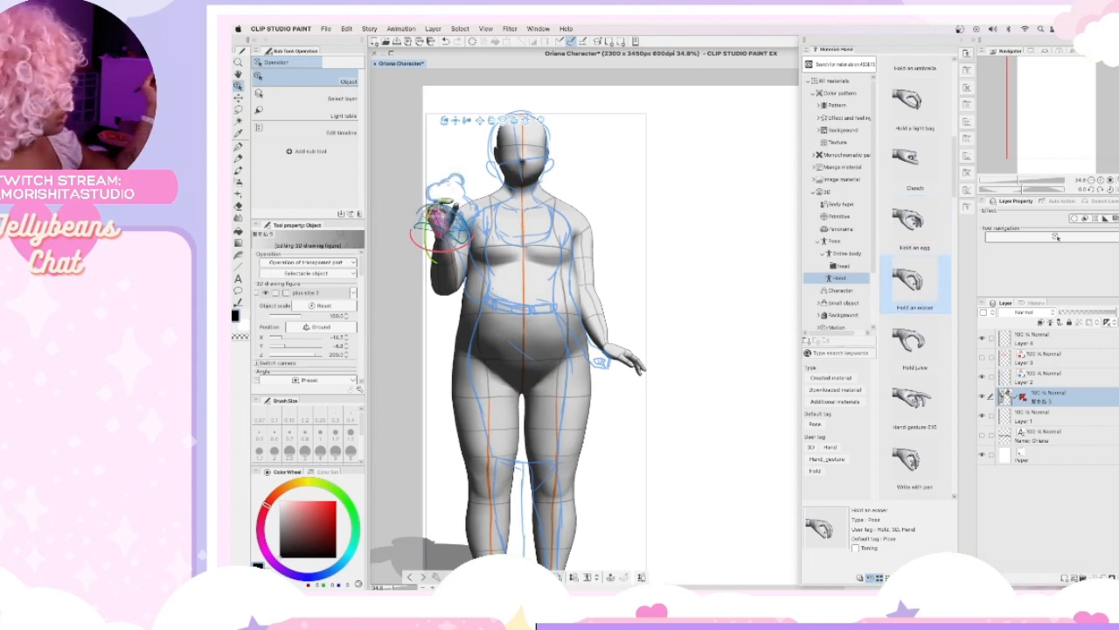
# Apply the Hand gesture 016 pose to the figure's raised right hand and close the pose materials.
pyautogui.moveTo(909, 403); pyautogui.dragTo(446, 214)
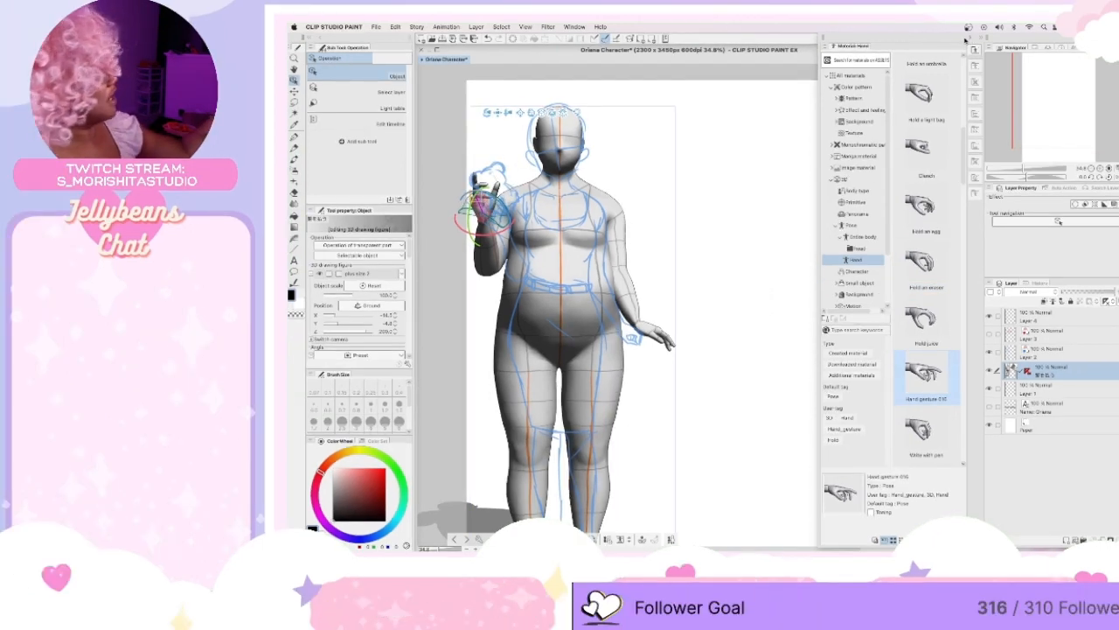
pyautogui.click(960, 41)
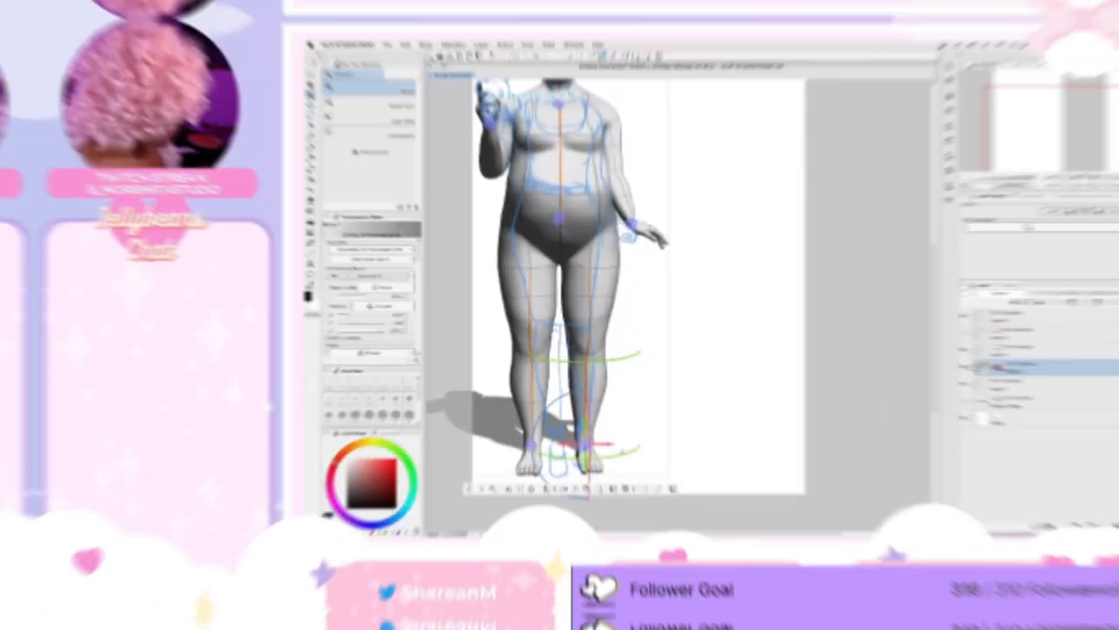
pyautogui.moveTo(612, 457); pyautogui.dragTo(586, 439)
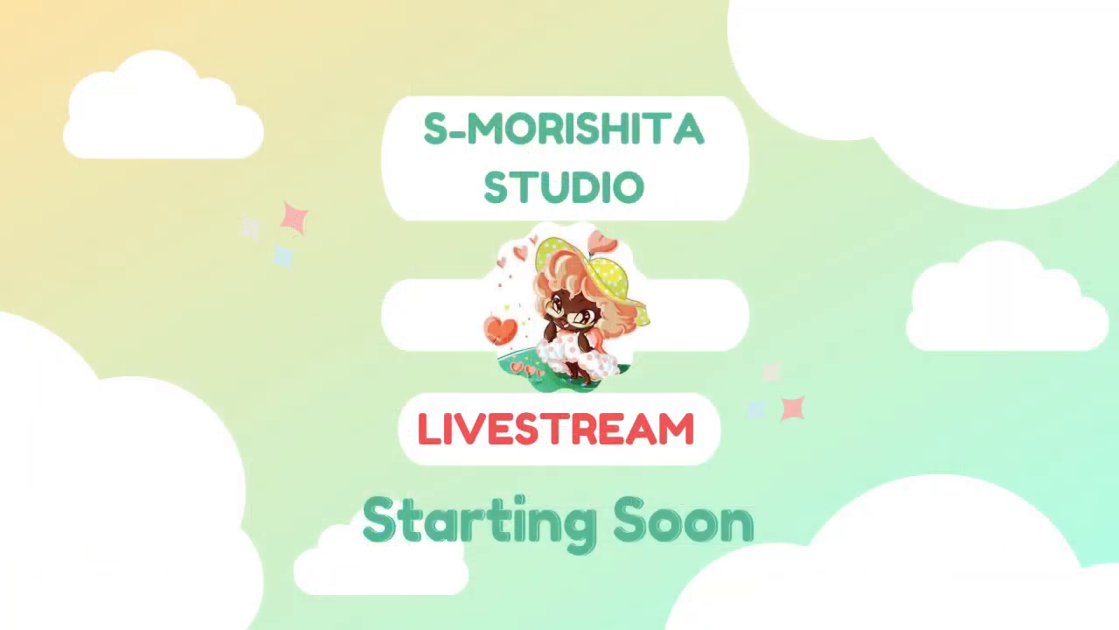